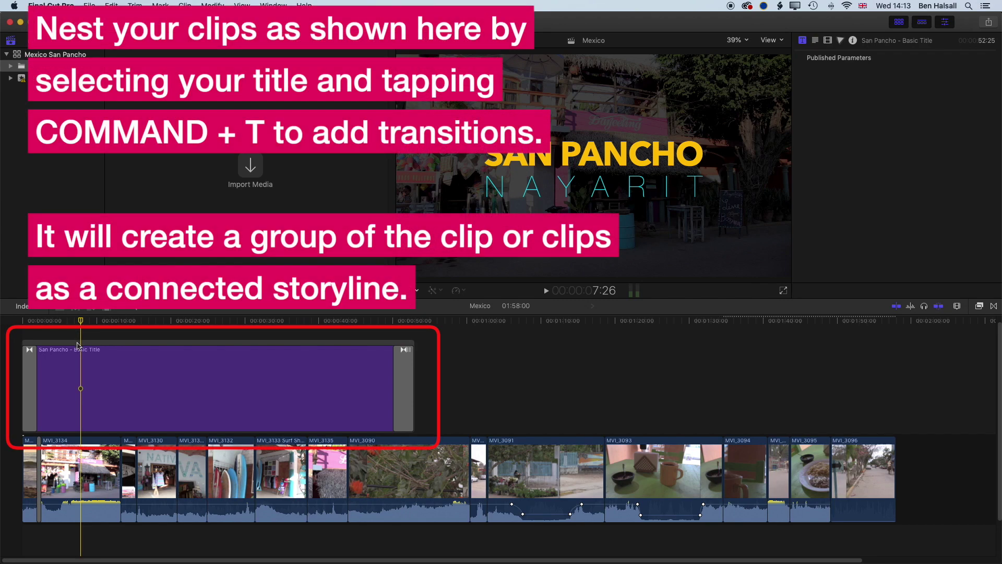
# Select the whole San Pancho title storyline and copy it.
pyautogui.click(78, 345)
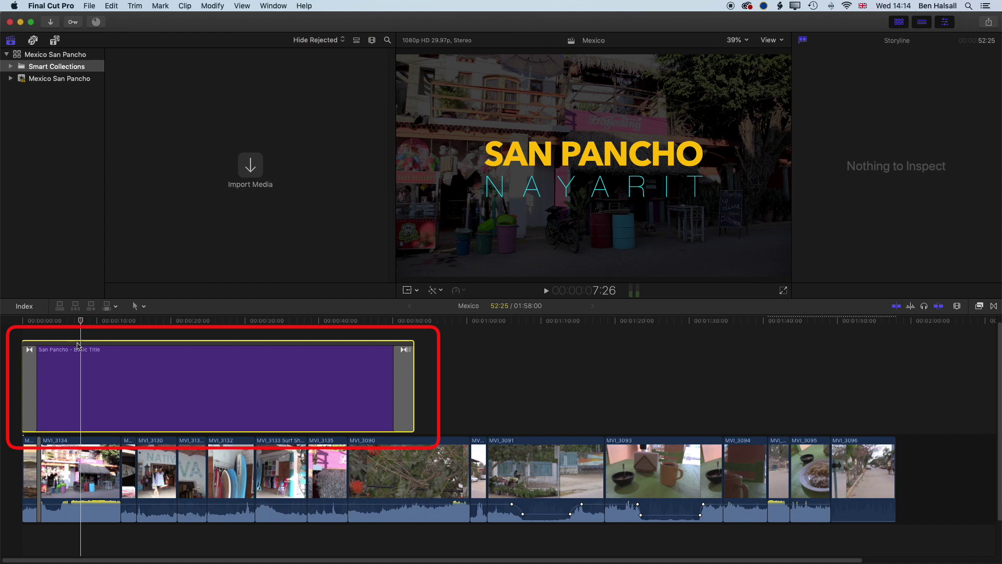
pyautogui.click(77, 372)
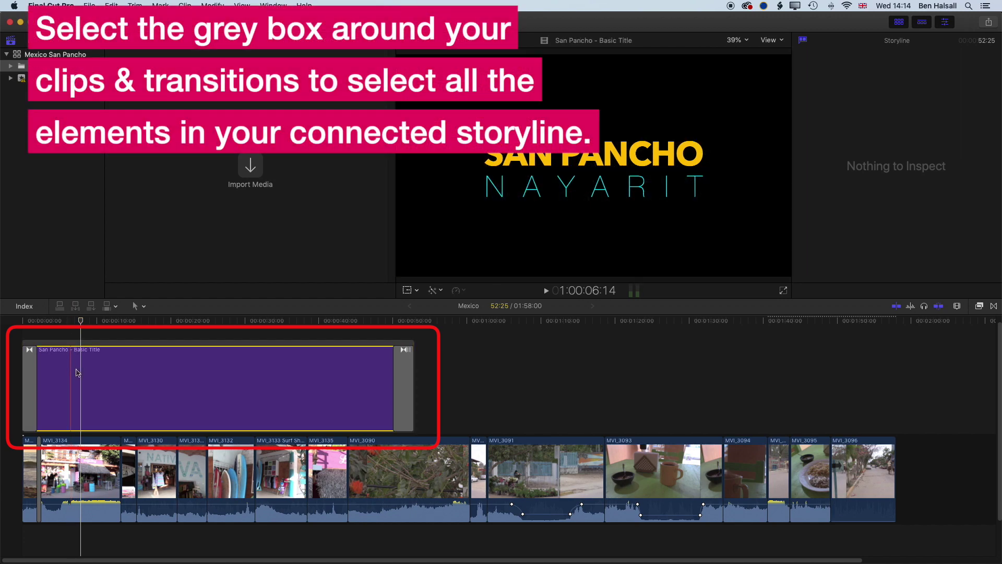
pyautogui.click(70, 342)
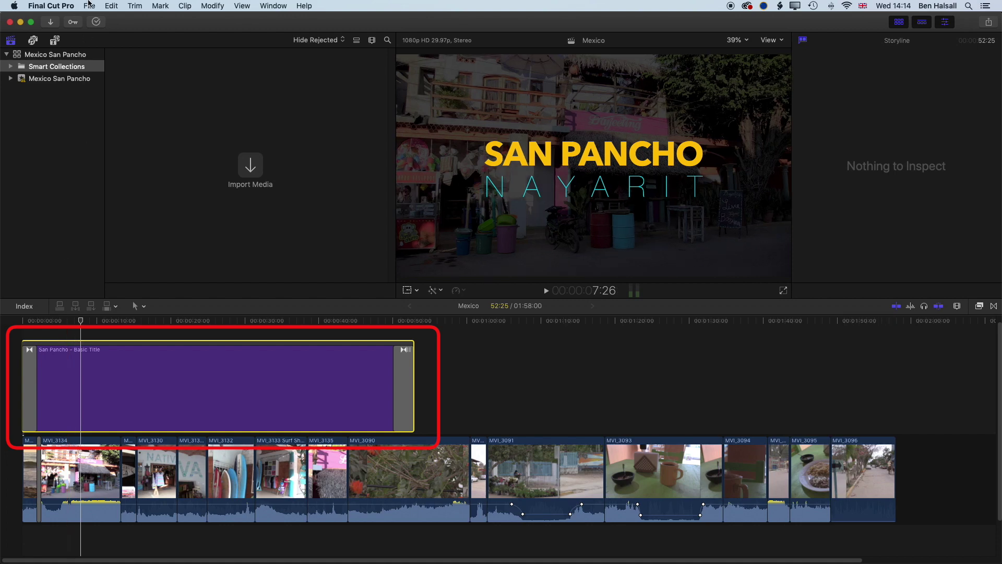
pyautogui.click(112, 6)
pyautogui.click(126, 56)
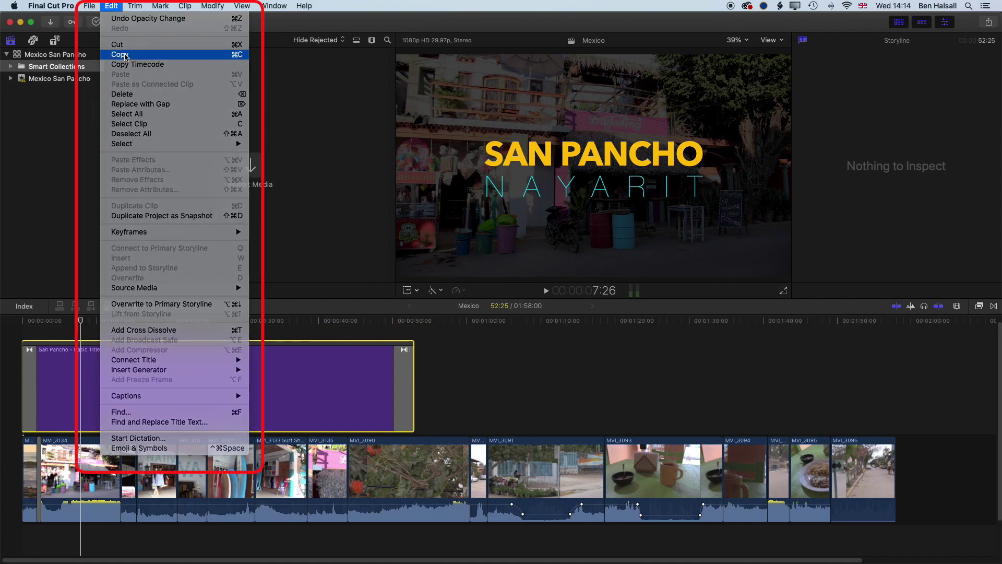
pyautogui.click(436, 320)
# Paste the storyline copy near 0:56, then reselect the original first storyline.
pyautogui.click(457, 322)
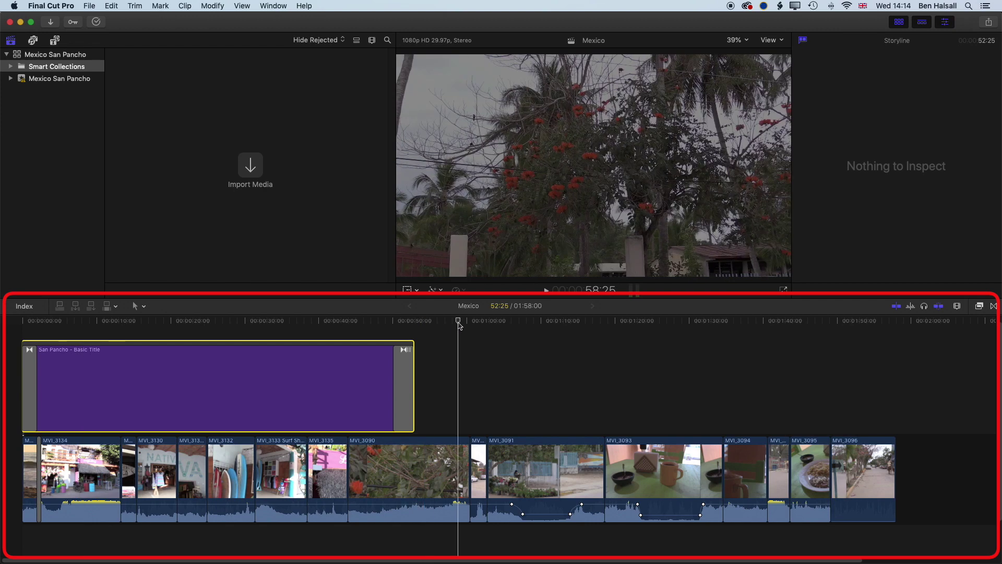
pyautogui.click(112, 6)
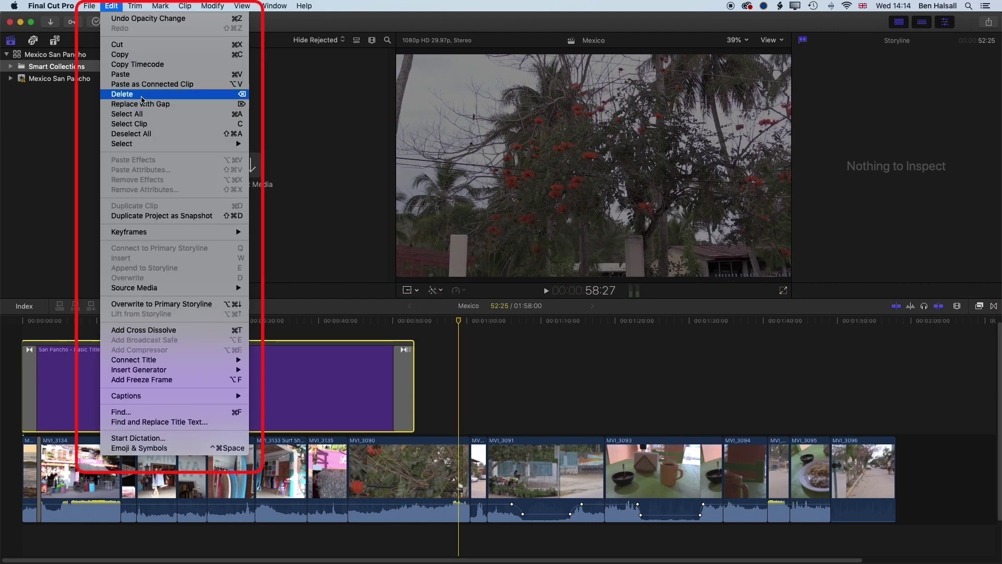
pyautogui.click(138, 75)
pyautogui.press('super+4')
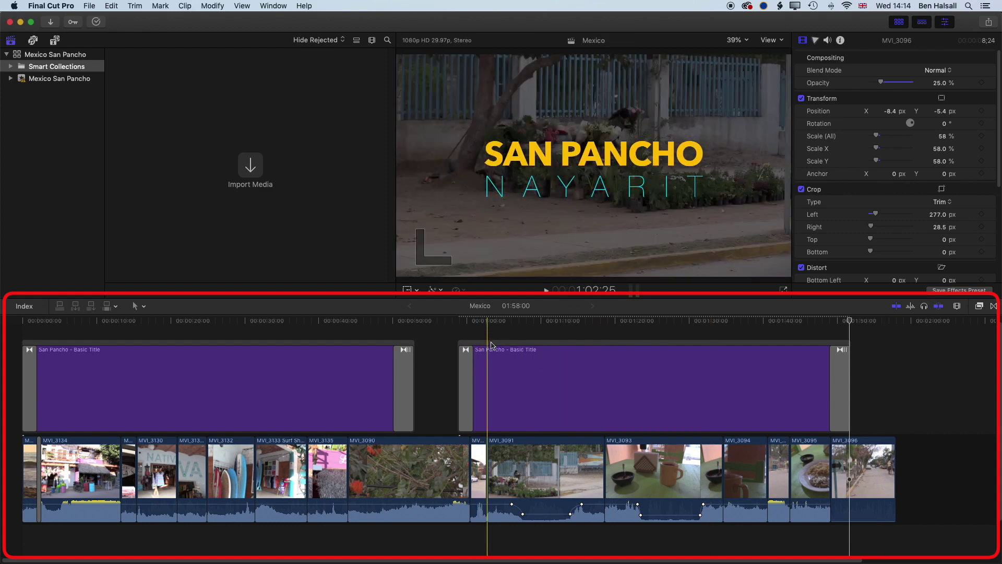
pyautogui.click(491, 342)
pyautogui.click(322, 344)
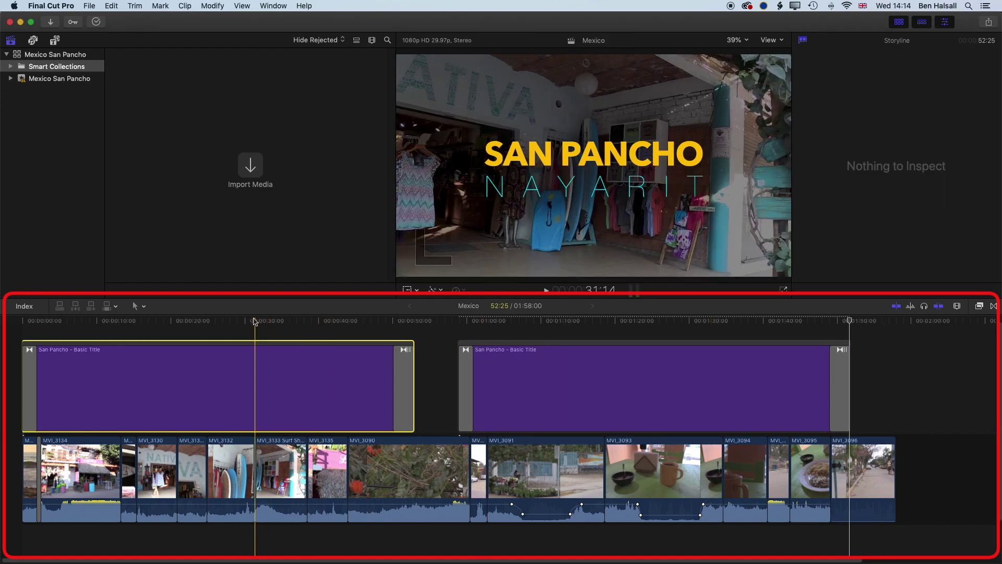
# Park the playhead at 9 seconds in the first title, keeping the Select tool.
pyautogui.click(53, 322)
pyautogui.moveTo(53, 322); pyautogui.dragTo(89, 323)
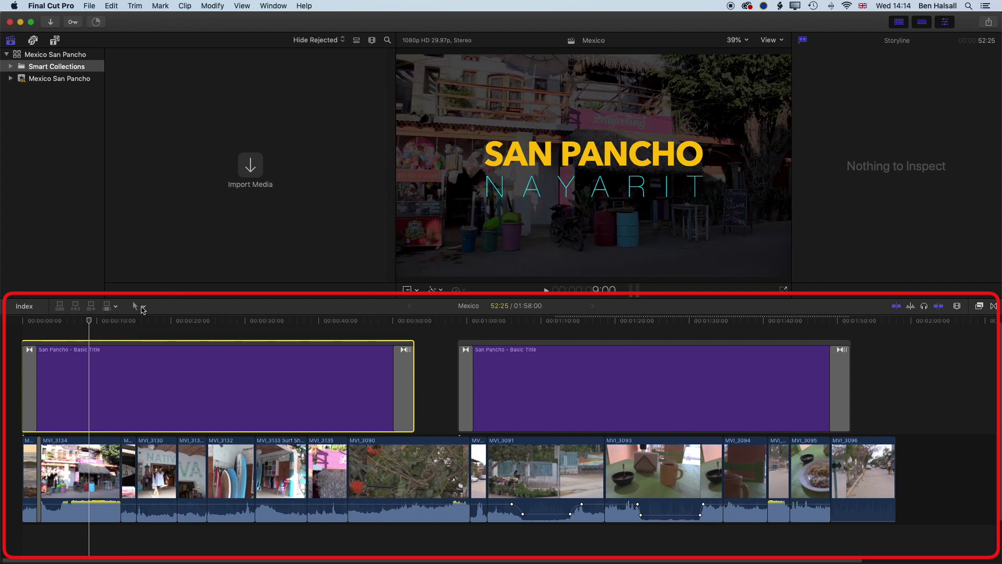
pyautogui.click(142, 307)
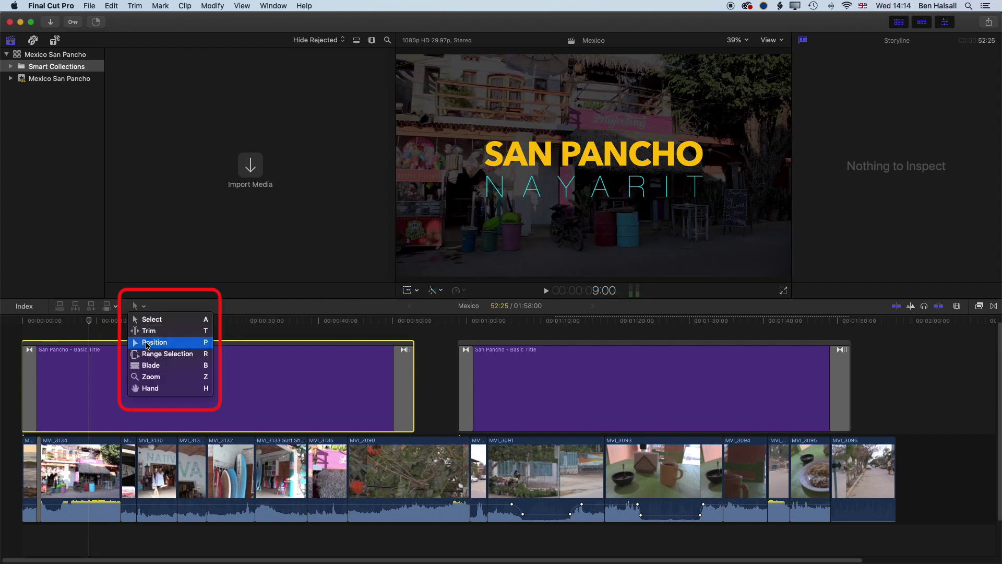
pyautogui.click(109, 323)
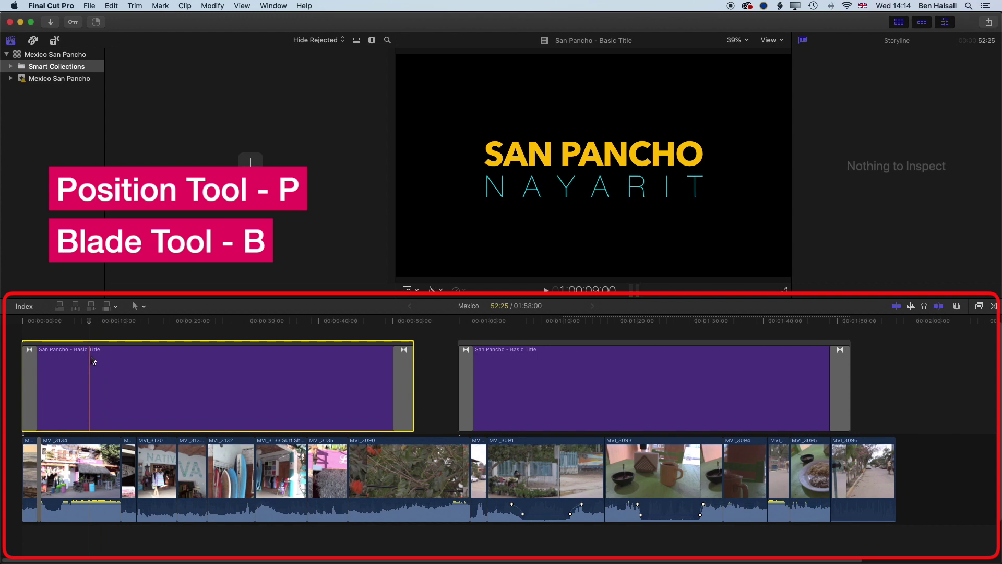
# Blade the first title at 9 seconds and start its second half later, leaving a gap.
pyautogui.press('p')
pyautogui.click(95, 358)
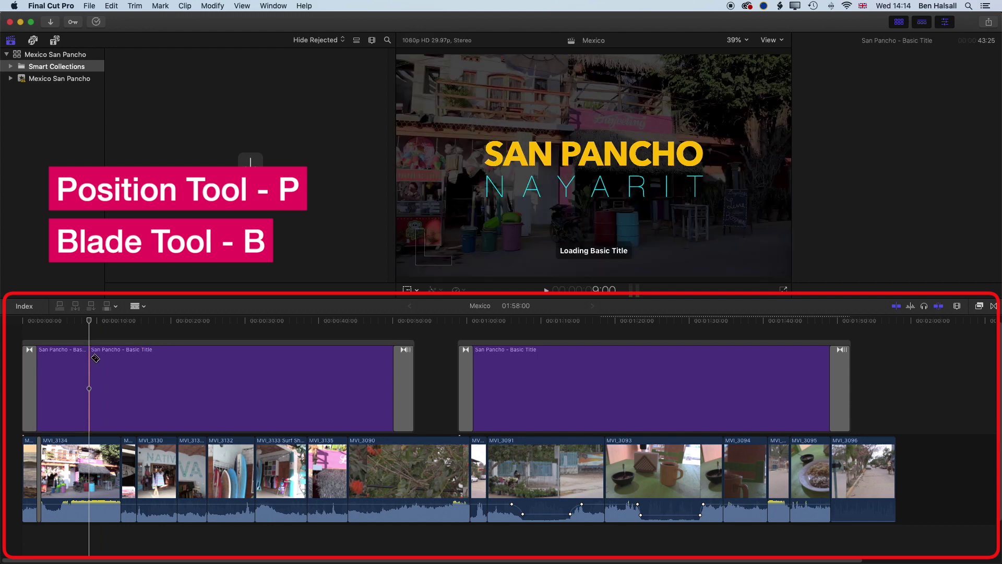
pyautogui.press('a')
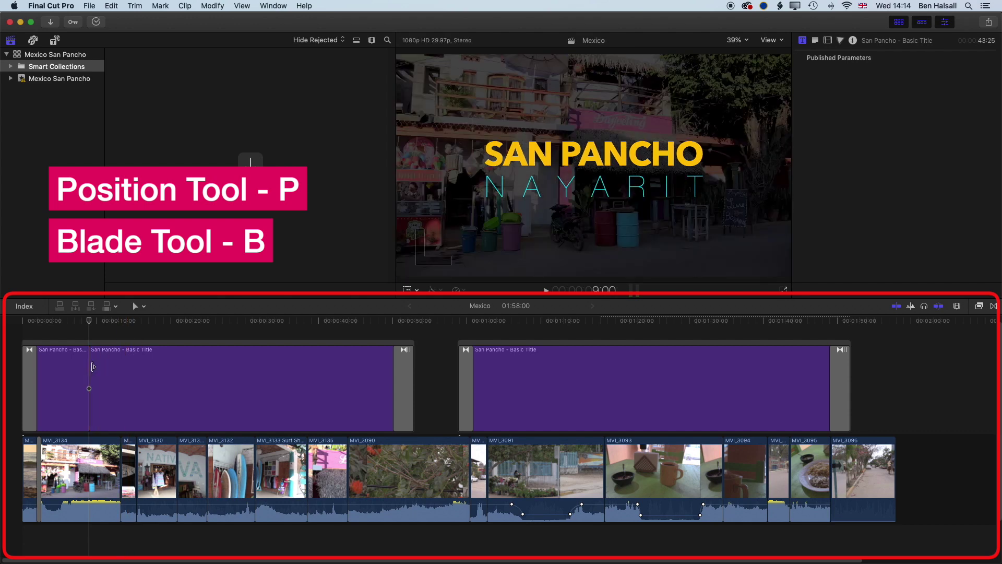
pyautogui.moveTo(92, 367); pyautogui.dragTo(122, 367)
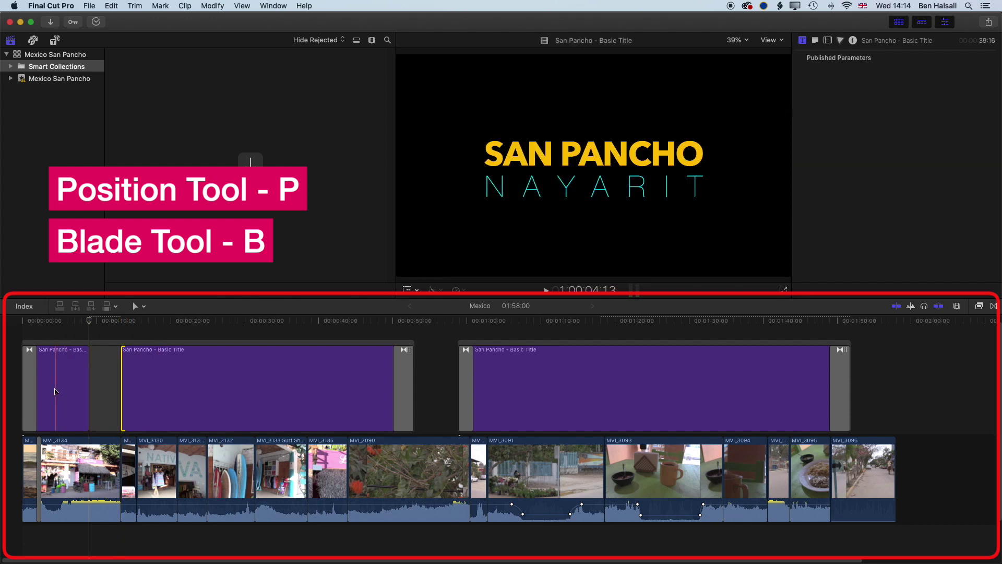
# Move the playhead to about 19 seconds and select the second title storyline.
pyautogui.click(81, 325)
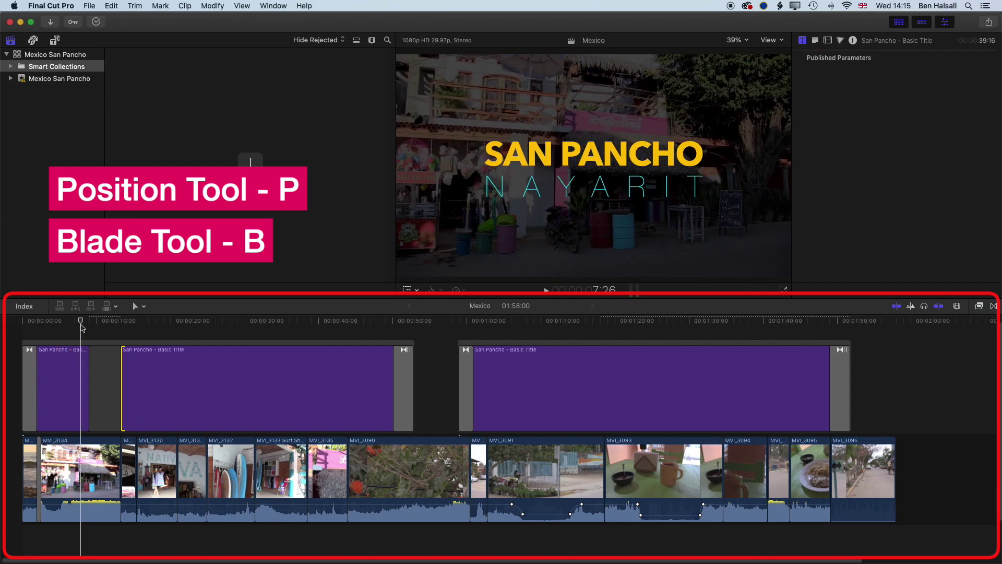
pyautogui.moveTo(82, 326); pyautogui.dragTo(167, 329)
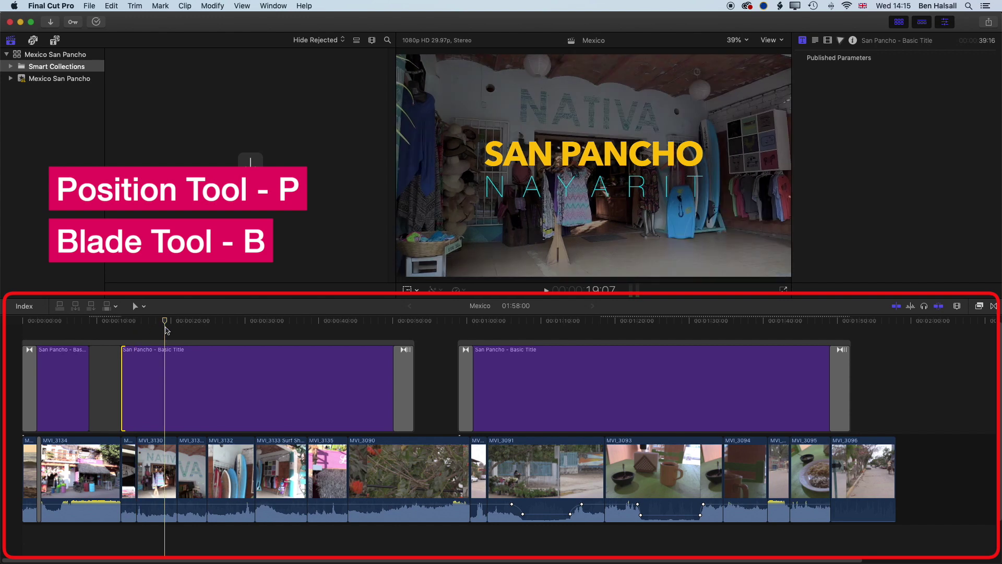
pyautogui.click(586, 344)
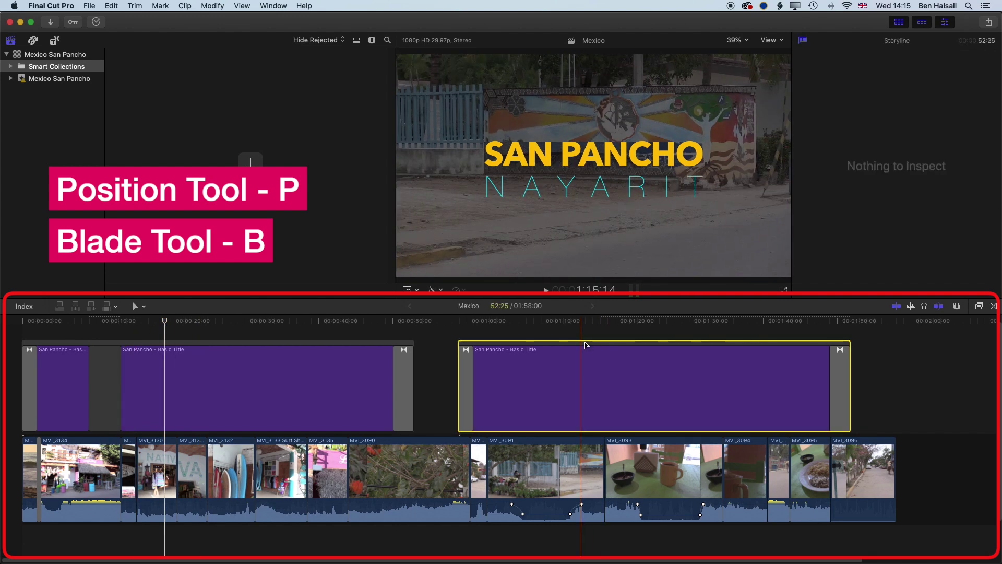
# Delete the second storyline, split the title near 19 seconds with Command+B, and push the last piece later.
pyautogui.press('Delete')
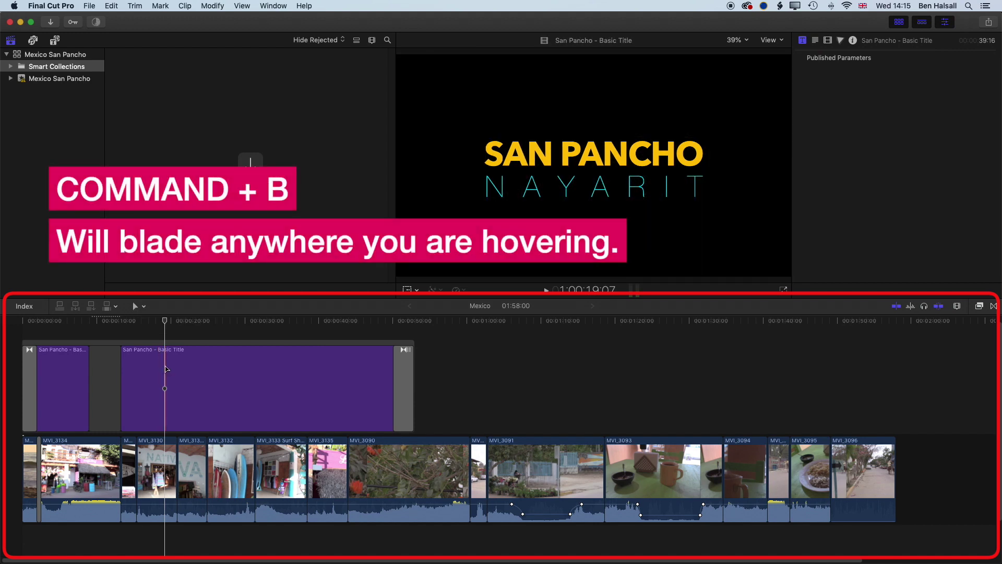
pyautogui.press('super+b')
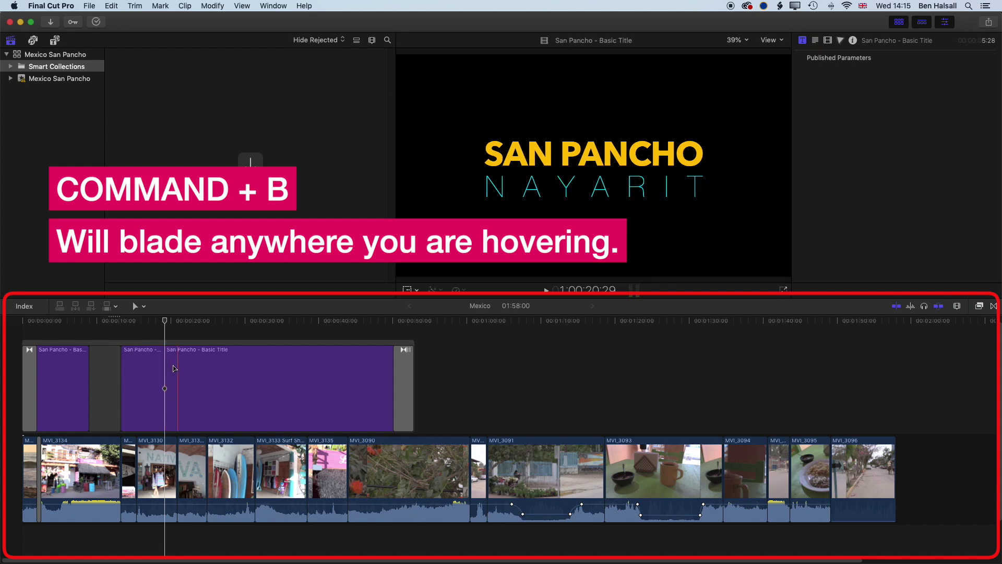
pyautogui.moveTo(197, 372); pyautogui.dragTo(220, 372)
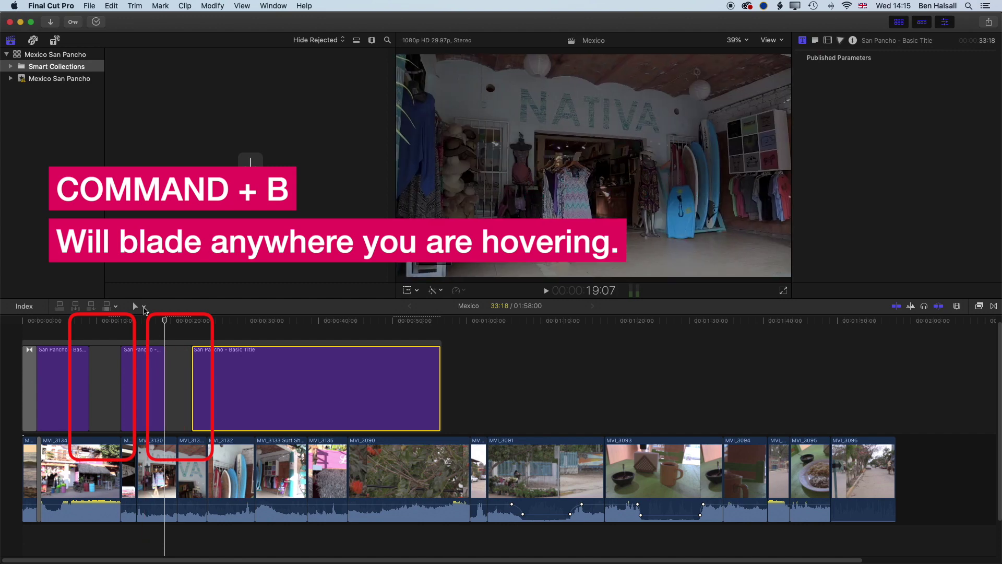
pyautogui.click(145, 308)
# Shorten the gap before the middle title piece and widen the gap before the last piece.
pyautogui.click(152, 319)
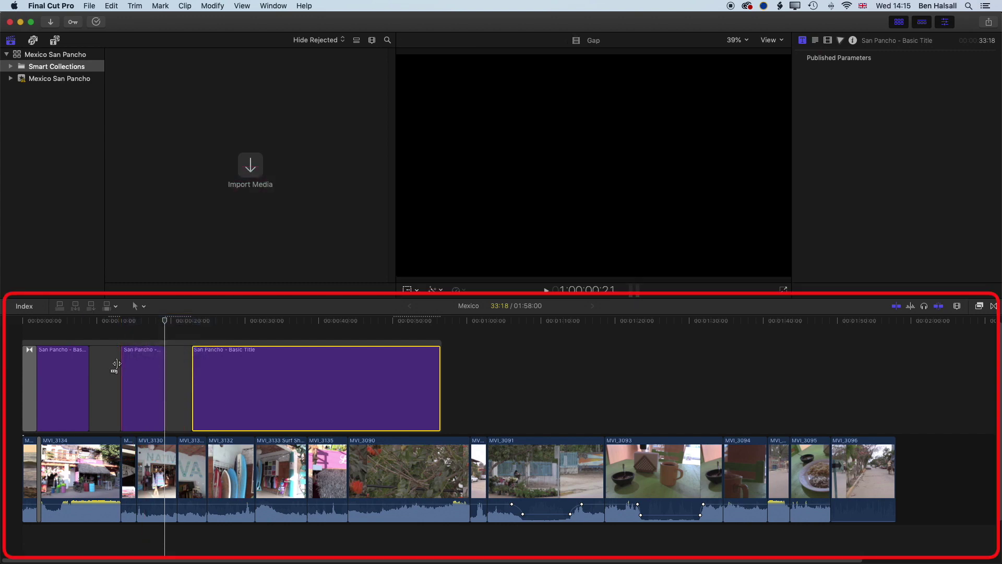
pyautogui.moveTo(130, 364); pyautogui.dragTo(109, 365)
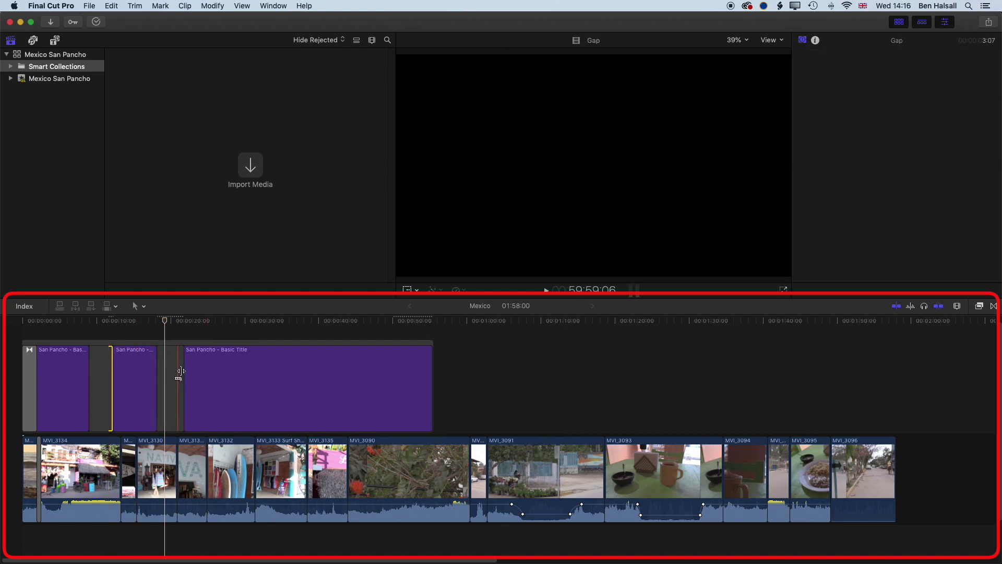
pyautogui.moveTo(179, 371); pyautogui.dragTo(187, 371)
pyautogui.click(63, 379)
pyautogui.click(135, 370)
pyautogui.click(248, 372)
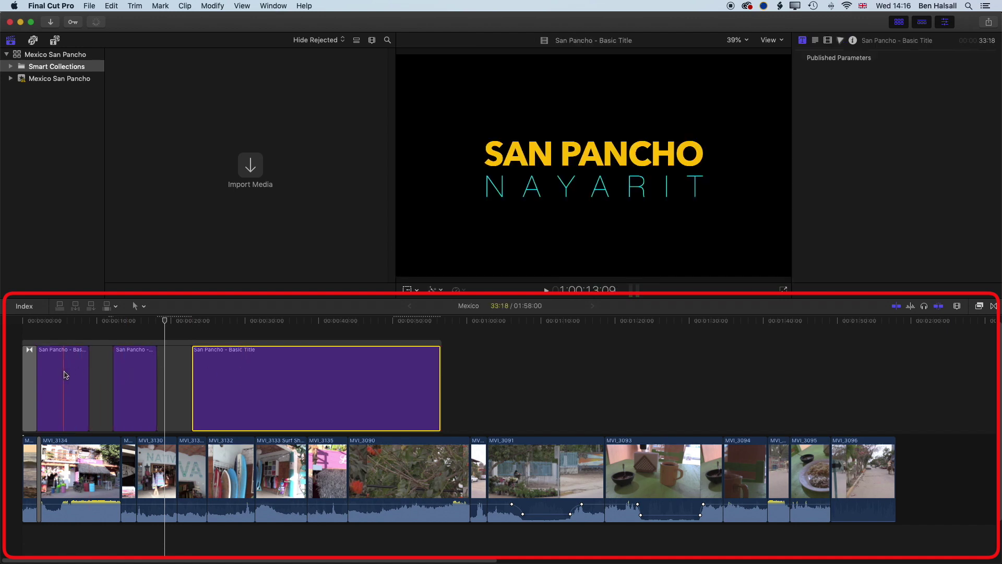
pyautogui.click(66, 375)
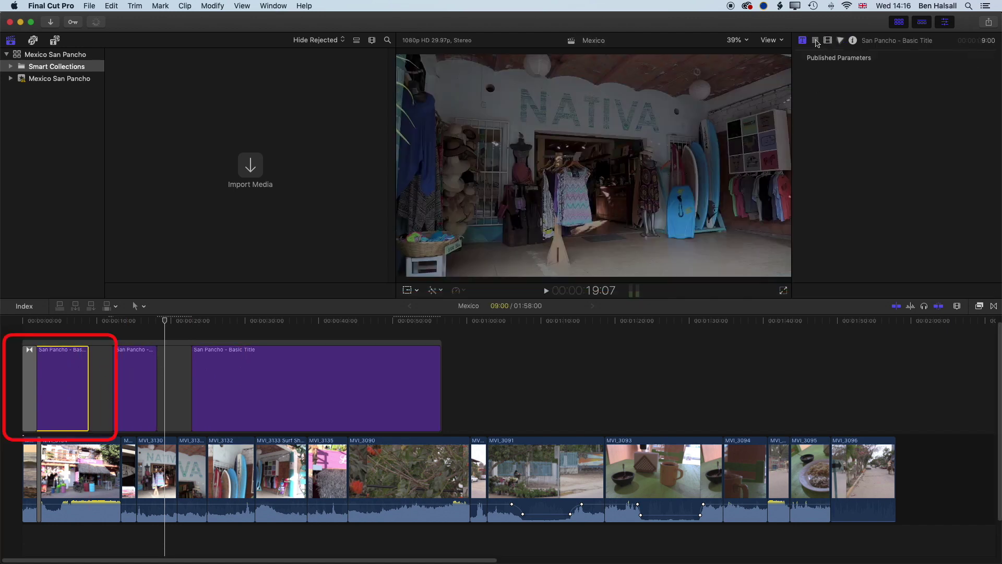
# Replace 'San Pancho' with 'modify wording' in the first title's Text inspector.
pyautogui.click(816, 41)
pyautogui.moveTo(834, 89); pyautogui.dragTo(799, 88)
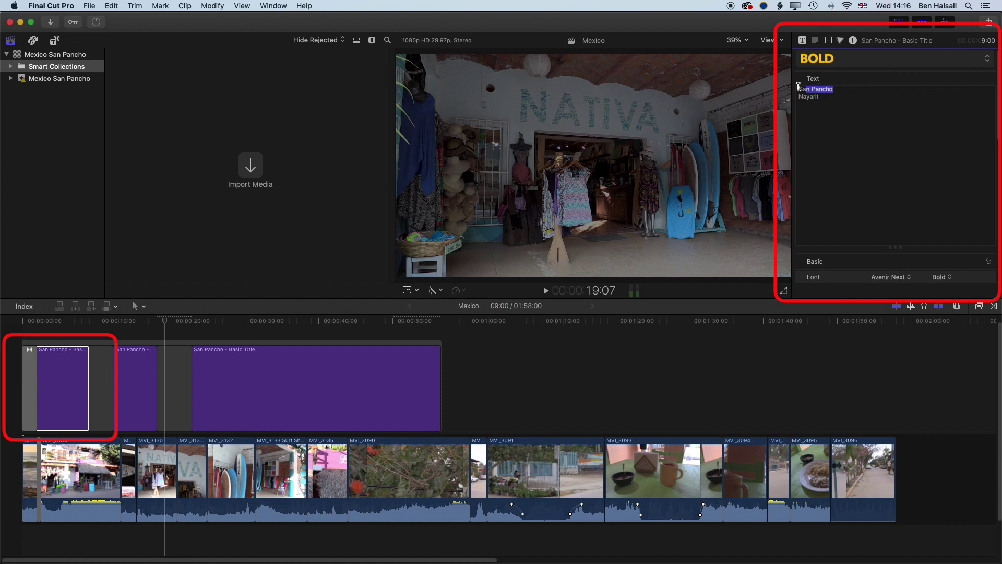
pyautogui.write('modib')
pyautogui.press('BackSpace')
pyautogui.write('fy')
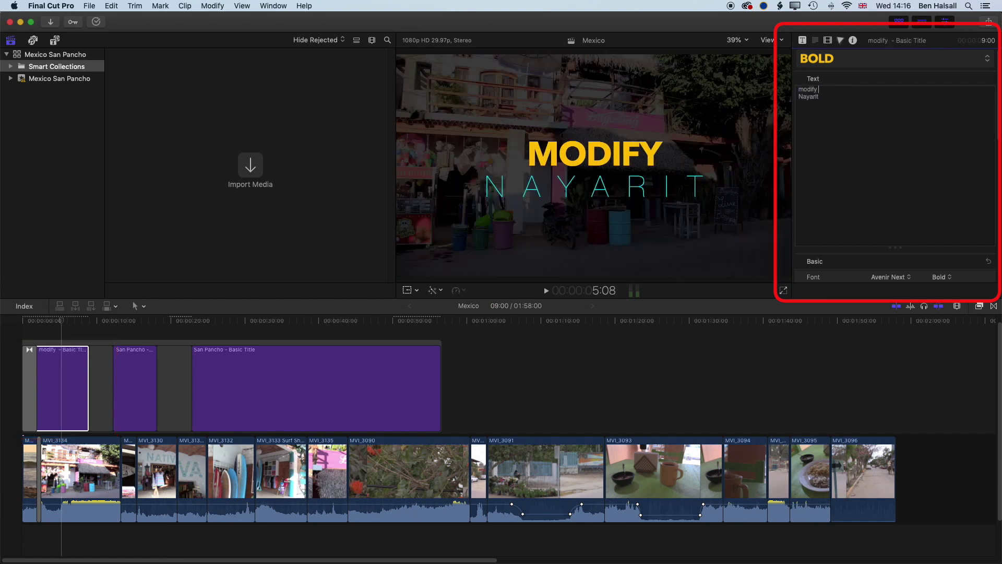
pyautogui.write(' wording')
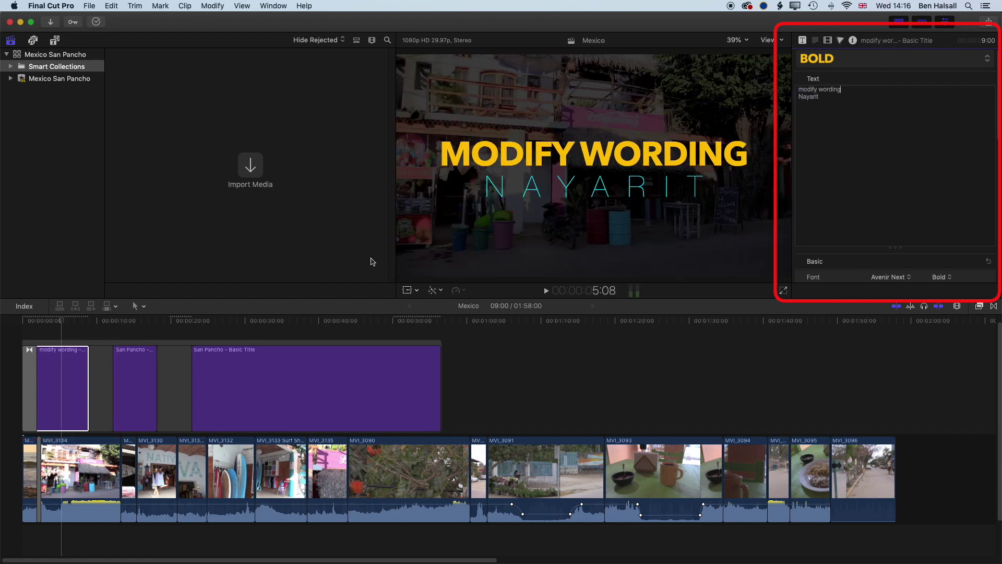
pyautogui.click(134, 321)
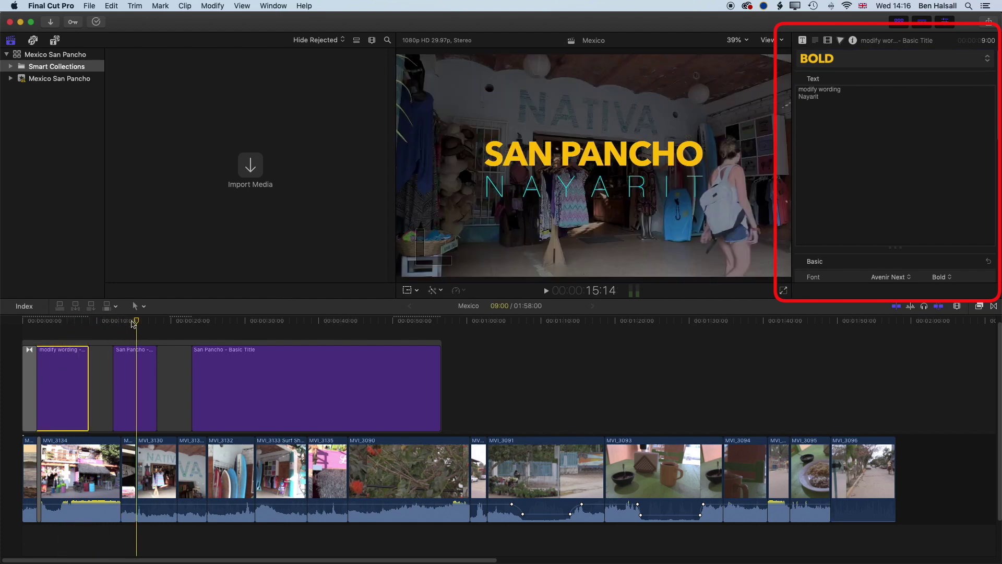
pyautogui.moveTo(134, 324); pyautogui.dragTo(227, 322)
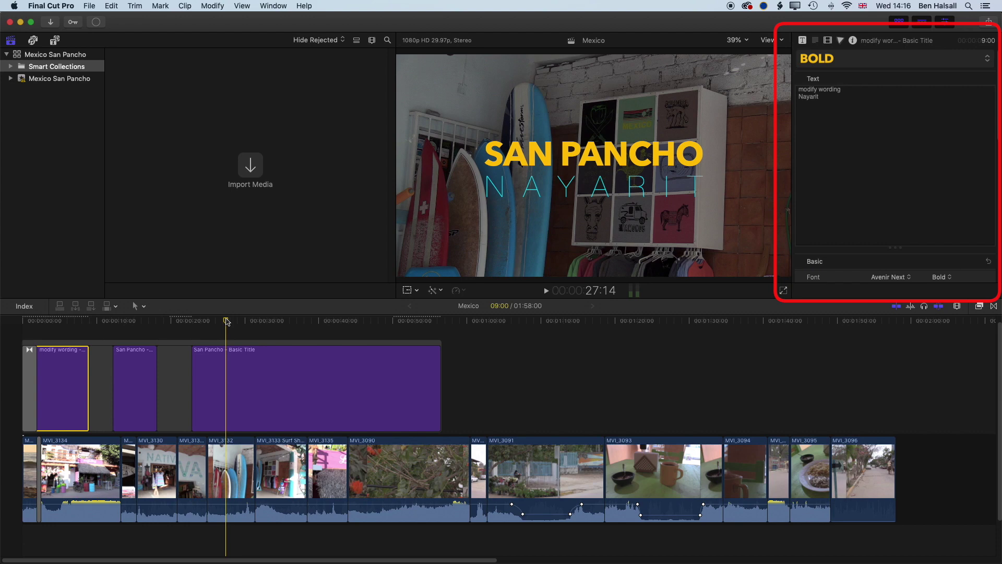
pyautogui.click(243, 335)
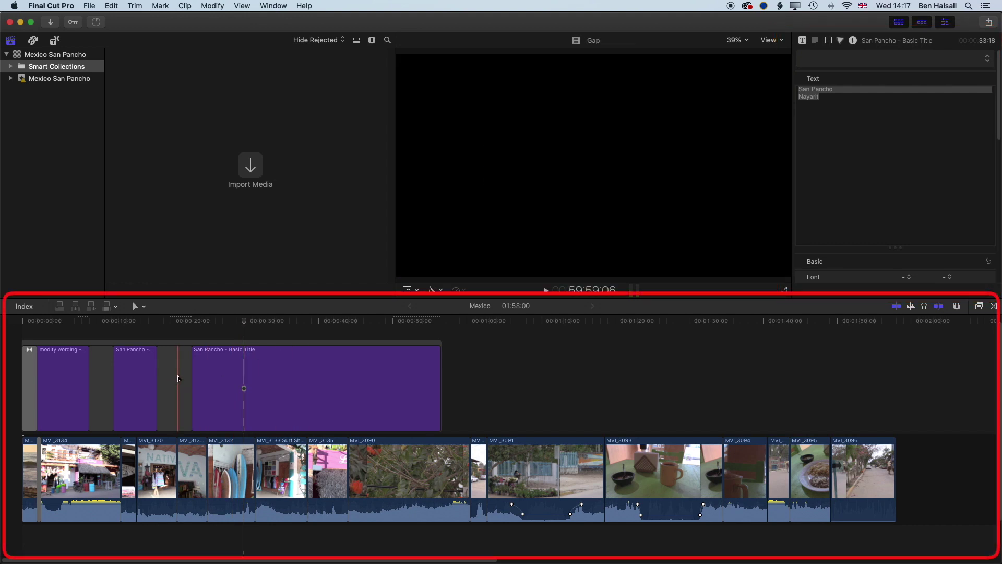
pyautogui.moveTo(177, 383); pyautogui.dragTo(297, 385)
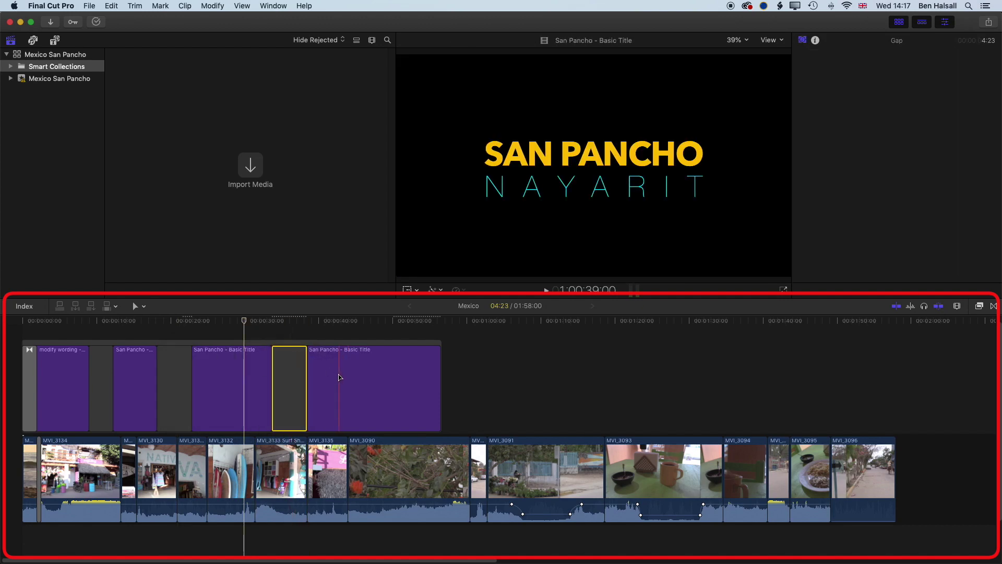
pyautogui.moveTo(342, 376); pyautogui.dragTo(373, 378)
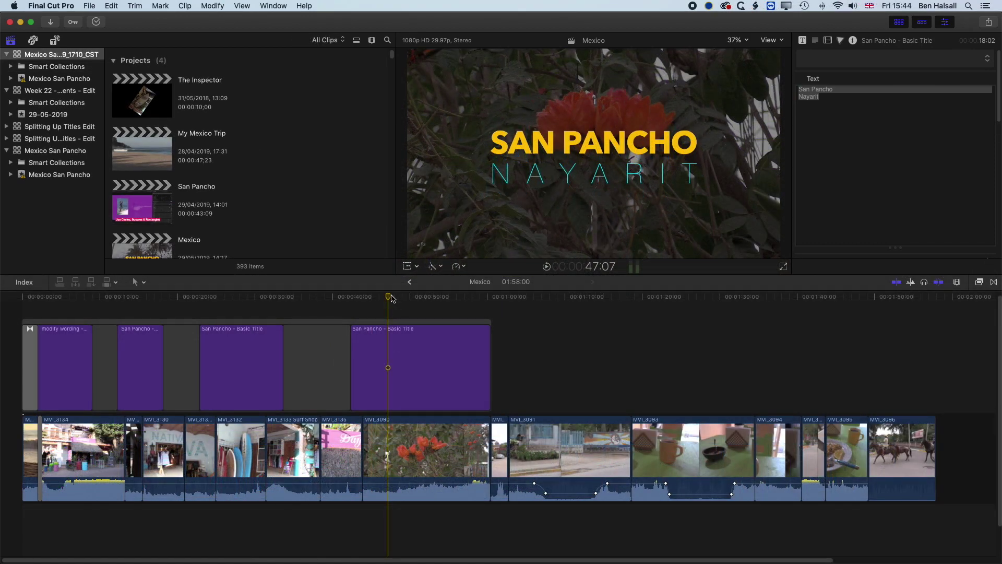
# Add default cross dissolves to both edges of the long gap and play them back.
pyautogui.click(341, 363)
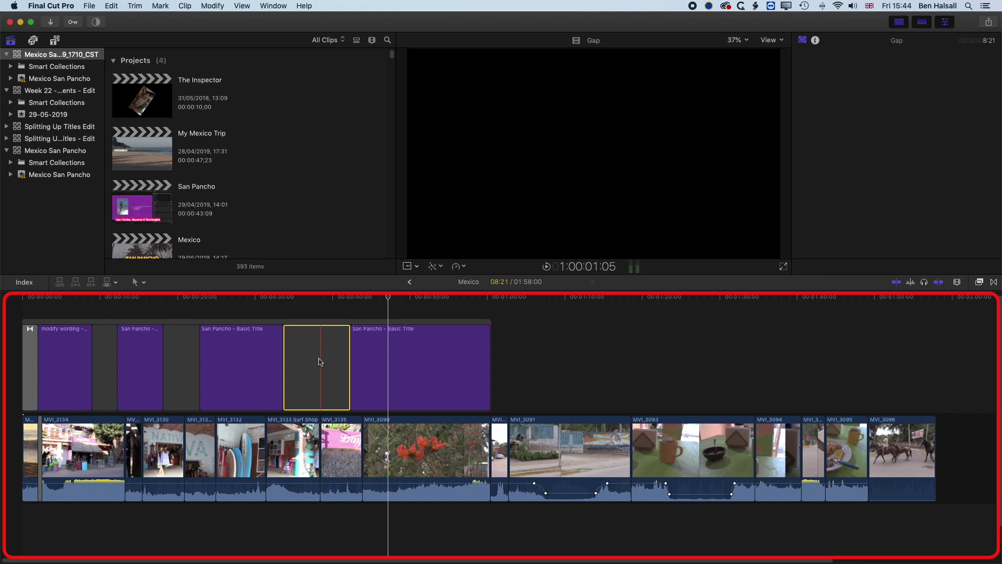
pyautogui.click(320, 361)
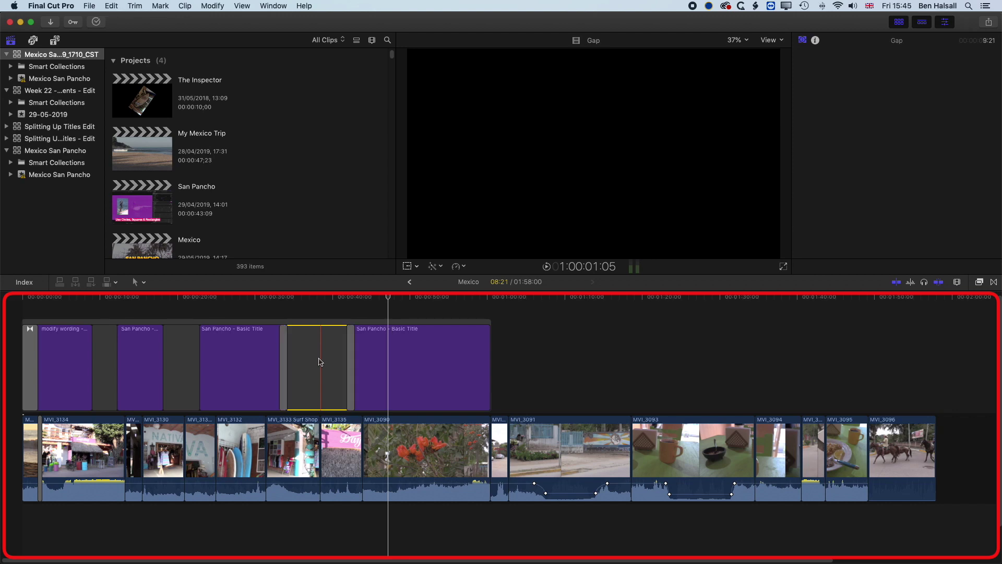
pyautogui.click(275, 298)
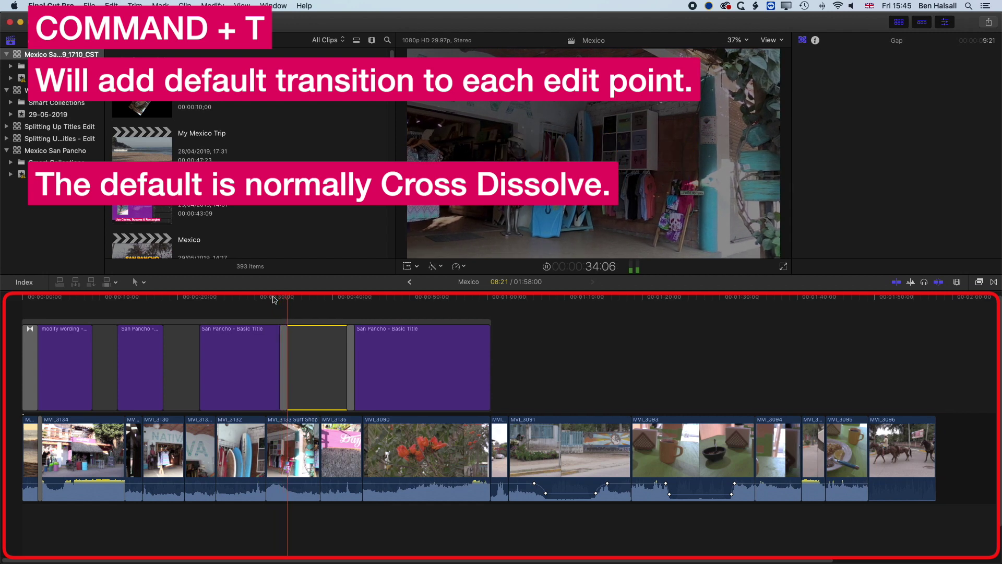
pyautogui.click(345, 298)
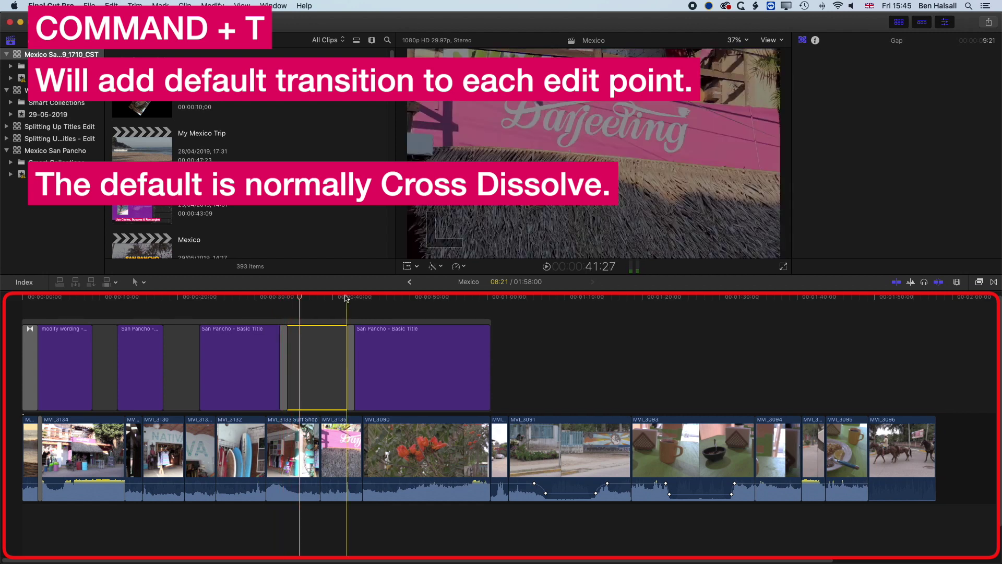
pyautogui.press('space')
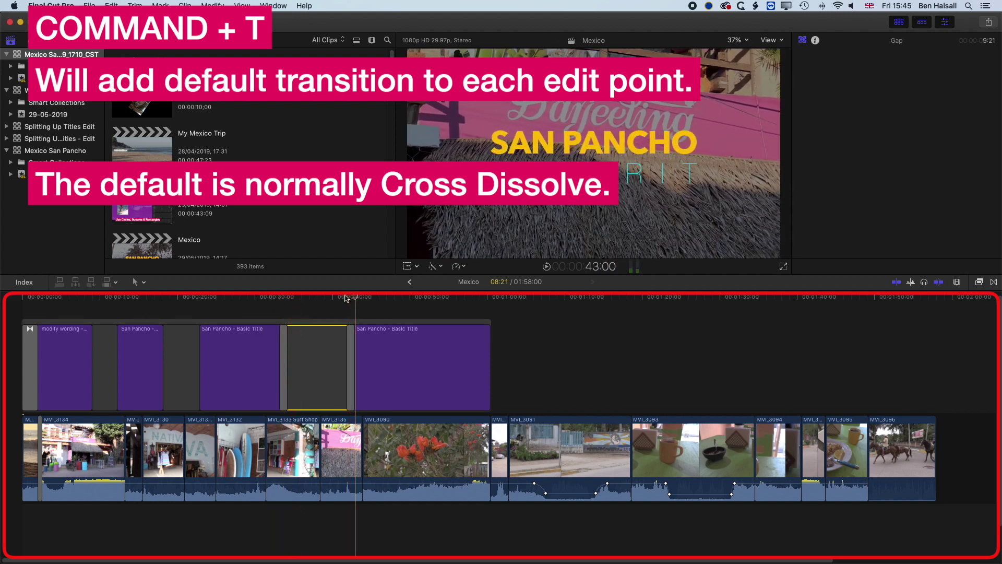
pyautogui.click(271, 297)
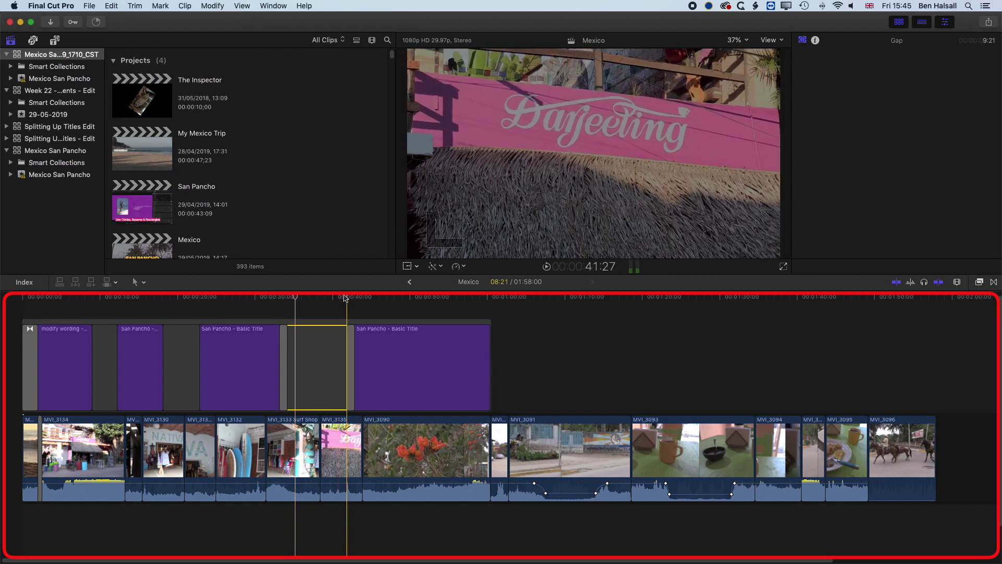
pyautogui.click(340, 298)
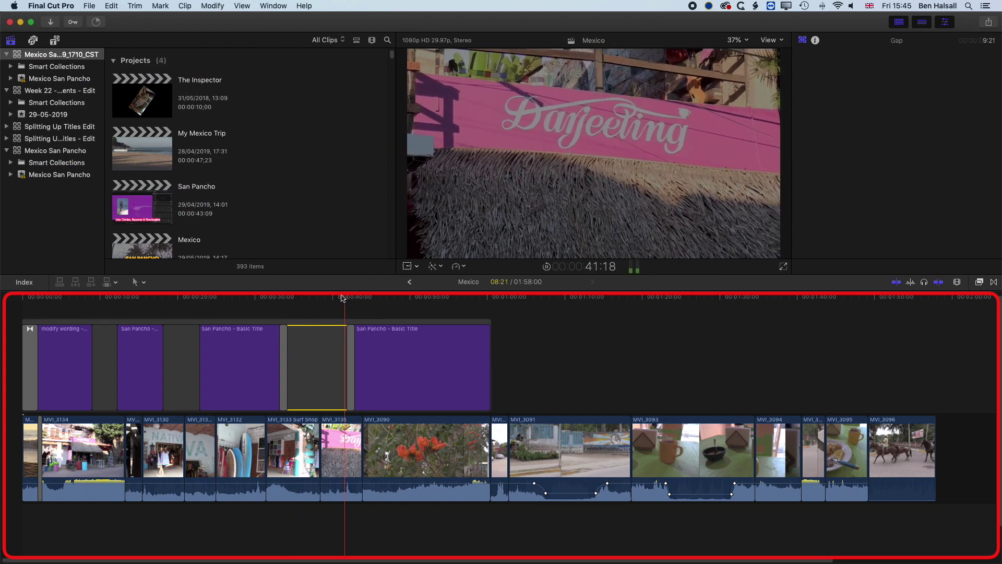
pyautogui.press('space')
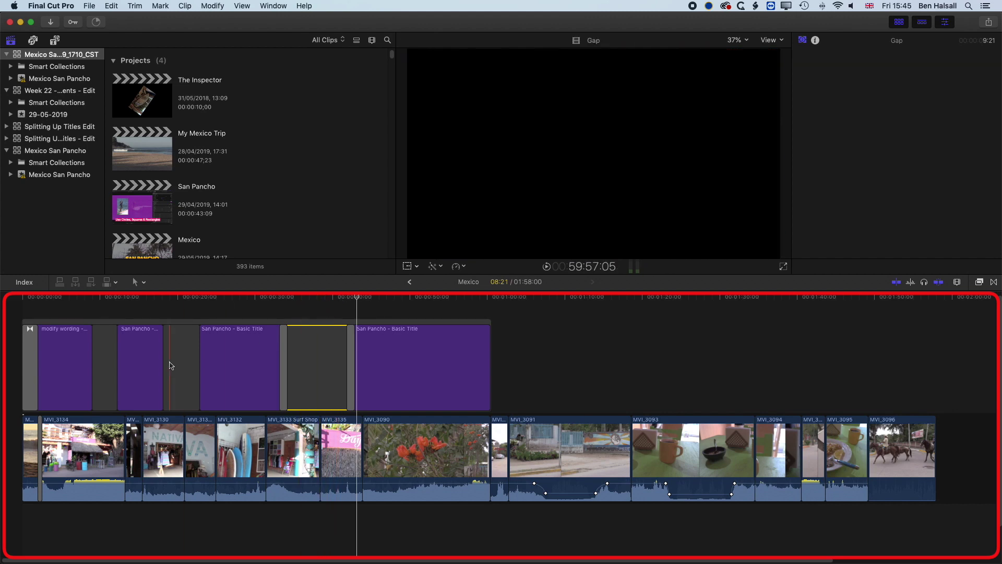
# Select the first two gaps together and add cross dissolves to both edges of each with Command+T.
pyautogui.click(182, 359)
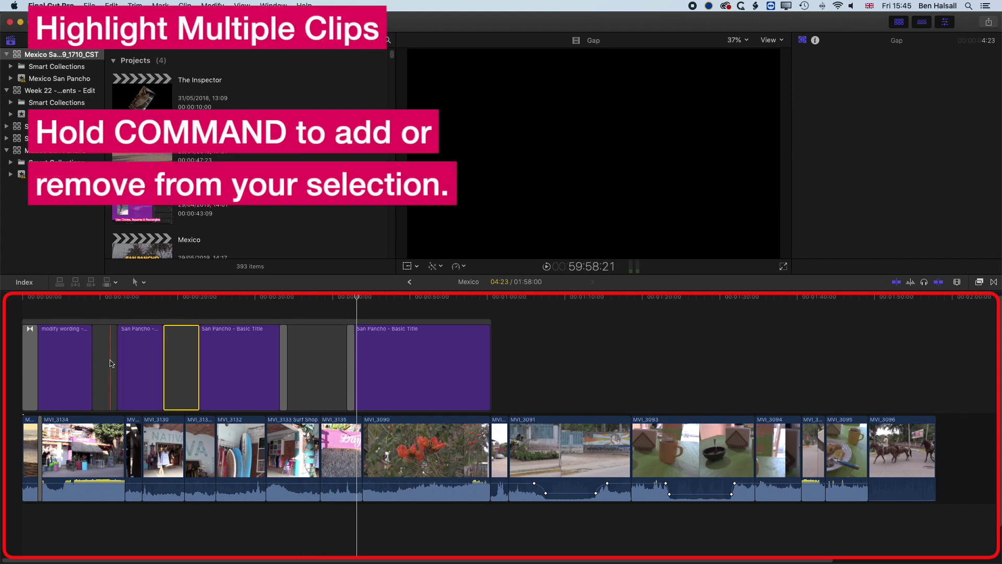
pyautogui.keyDown('super'); pyautogui.click(110, 363); pyautogui.keyUp('super')
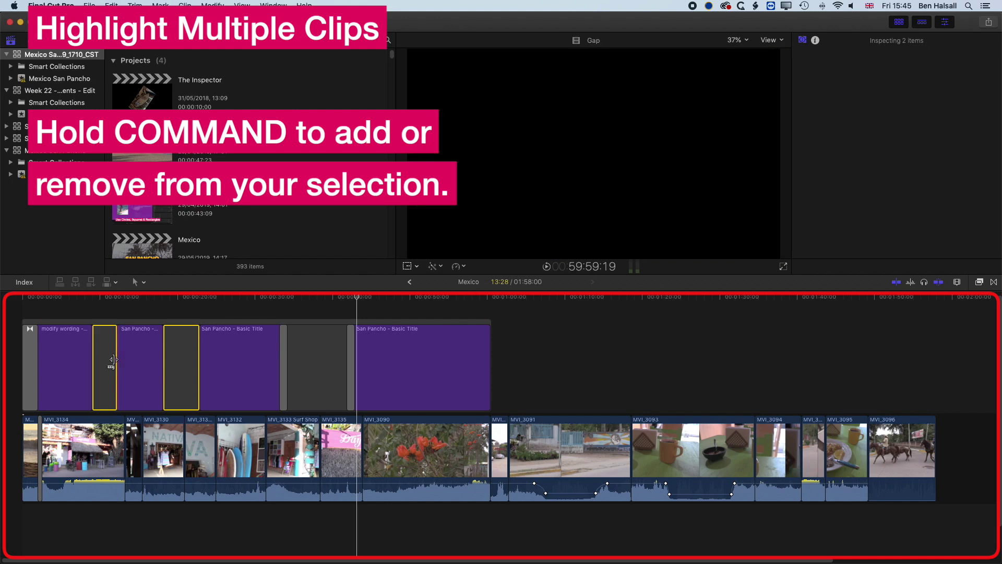
pyautogui.press('super+t')
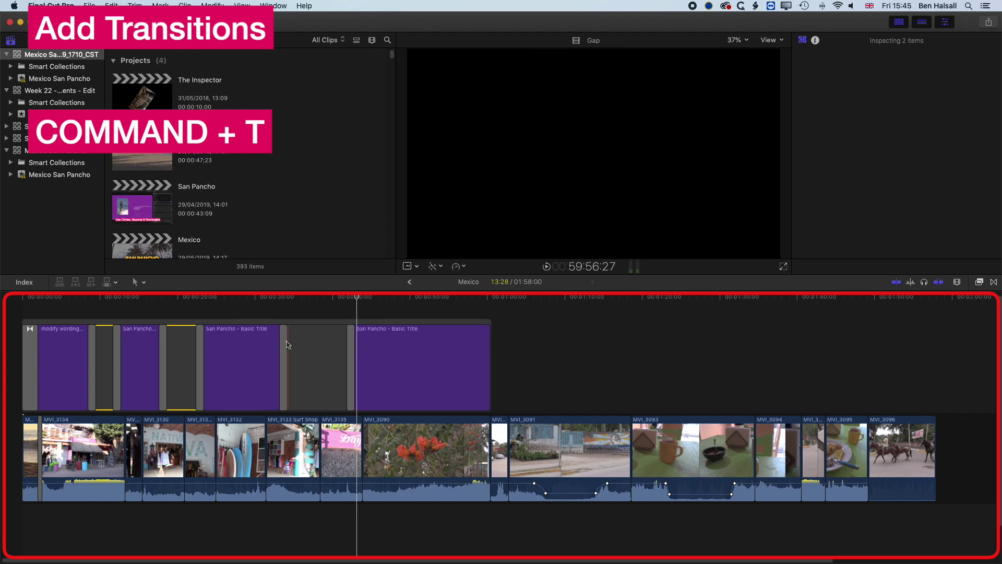
pyautogui.click(352, 351)
pyautogui.press('super+t')
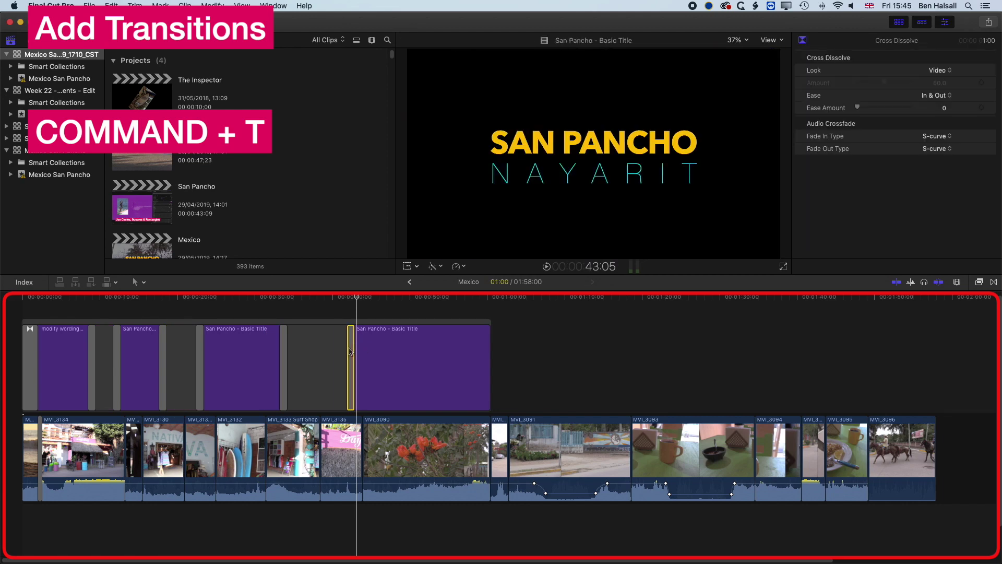
# Command-click the remaining six dissolves so all seven transitions are selected.
pyautogui.keyDown('super'); pyautogui.click(284, 356); pyautogui.keyUp('super')
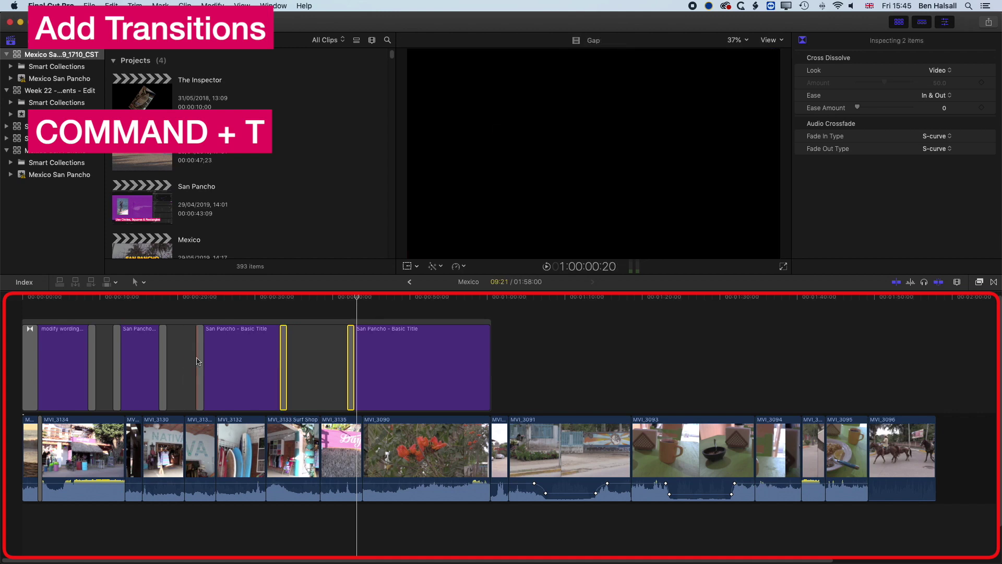
pyautogui.keyDown('super'); pyautogui.click(200, 365); pyautogui.keyUp('super')
pyautogui.keyDown('super'); pyautogui.click(163, 365); pyautogui.keyUp('super')
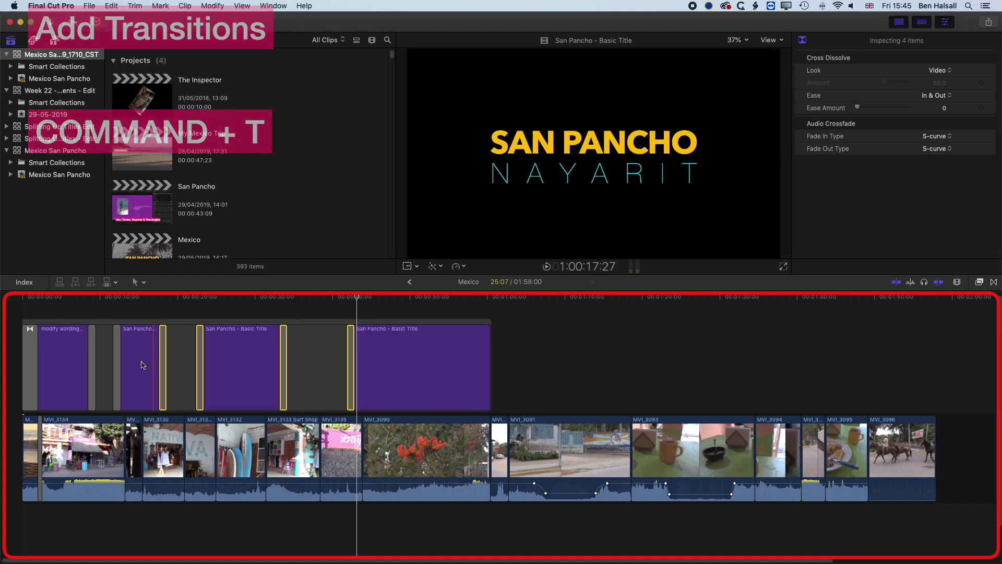
pyautogui.keyDown('super'); pyautogui.click(117, 366); pyautogui.keyUp('super')
pyautogui.keyDown('super'); pyautogui.click(92, 365); pyautogui.keyUp('super')
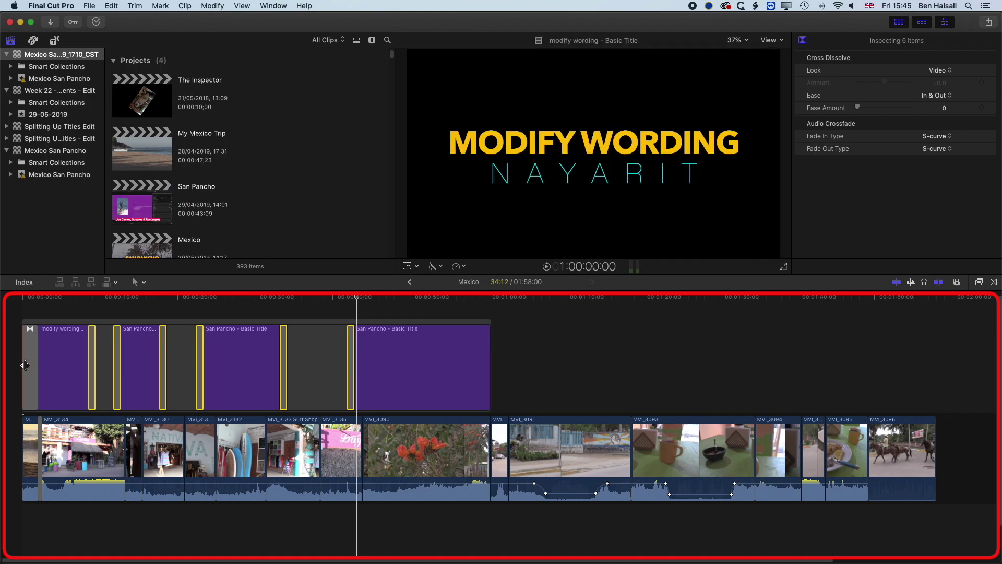
pyautogui.keyDown('super'); pyautogui.click(29, 368); pyautogui.keyUp('super')
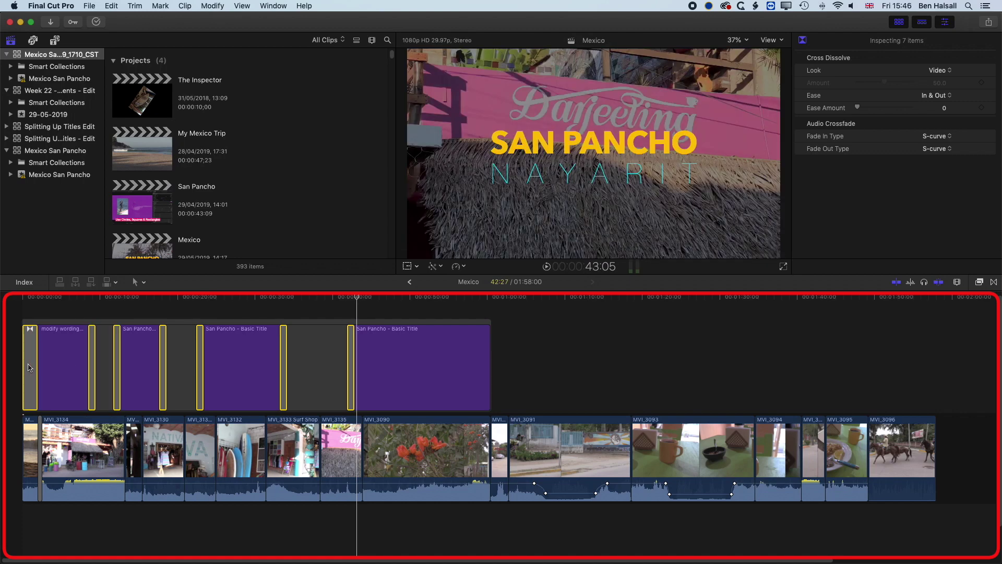
# Set the duration of all seven dissolves to 2.15 (2 seconds 15 frames).
pyautogui.hotkey('ctrl', 'd')
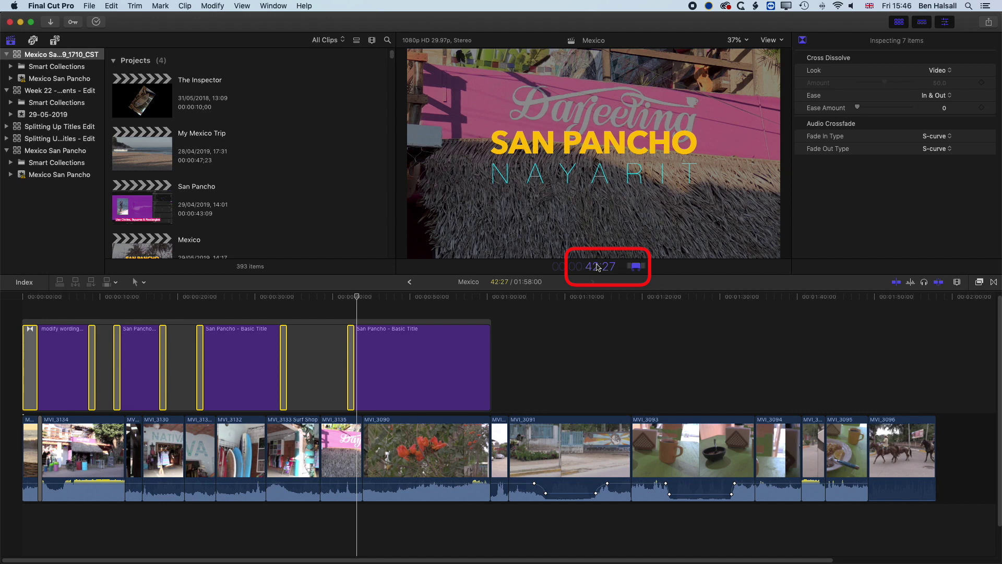
pyautogui.write('1:00')
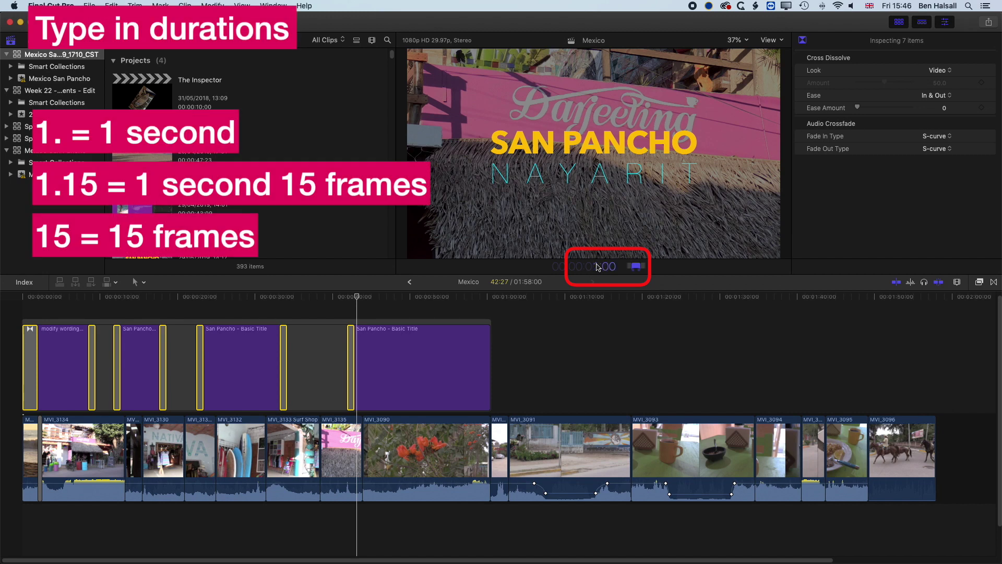
pyautogui.write('.')
pyautogui.press('Return')
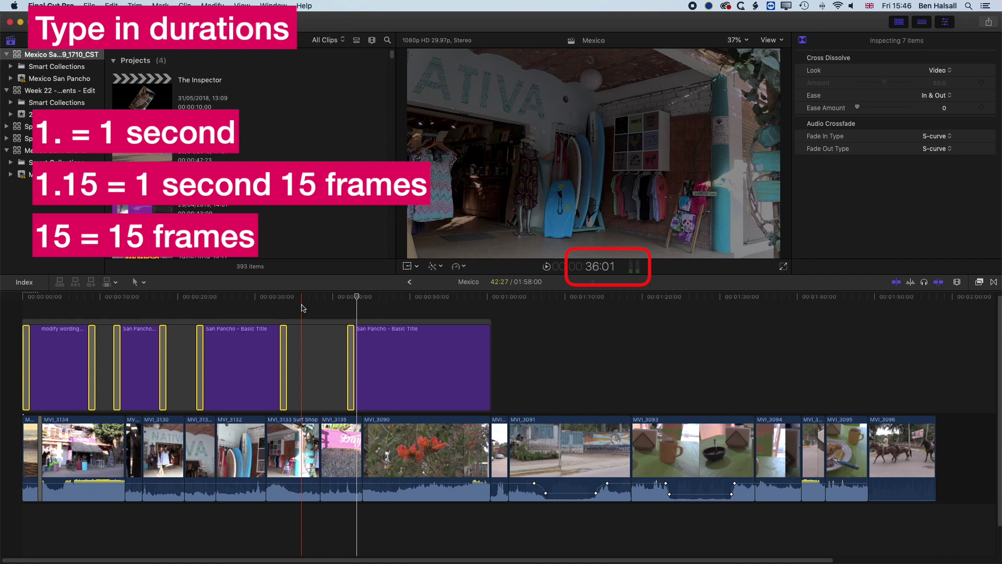
pyautogui.hotkey('ctrl', 'd')
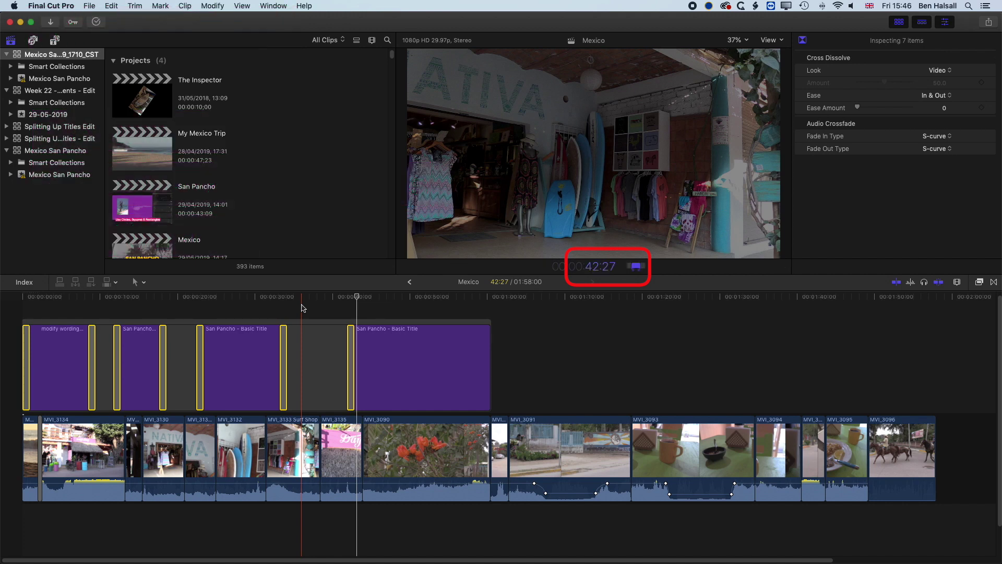
pyautogui.write('2.15')
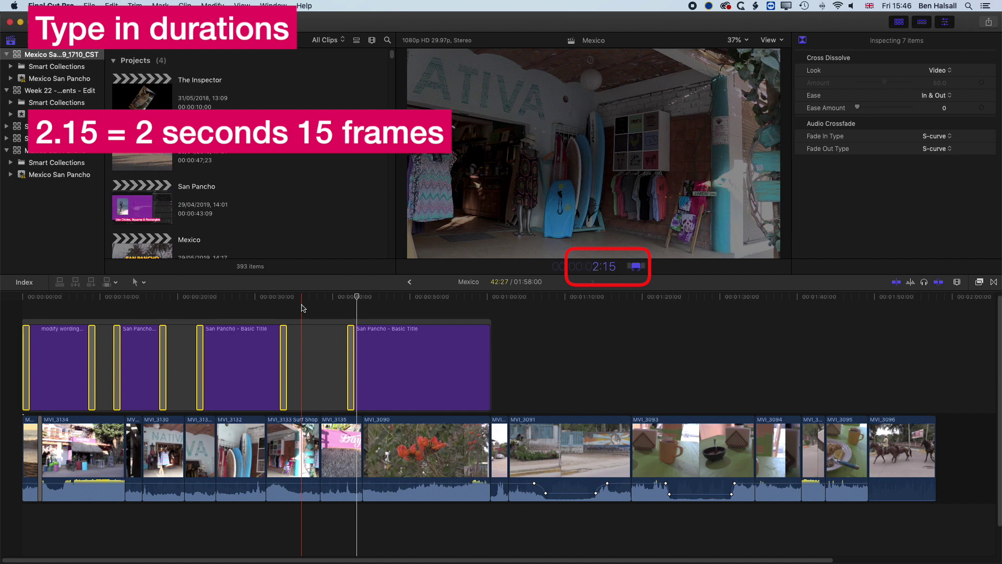
pyautogui.press('Return')
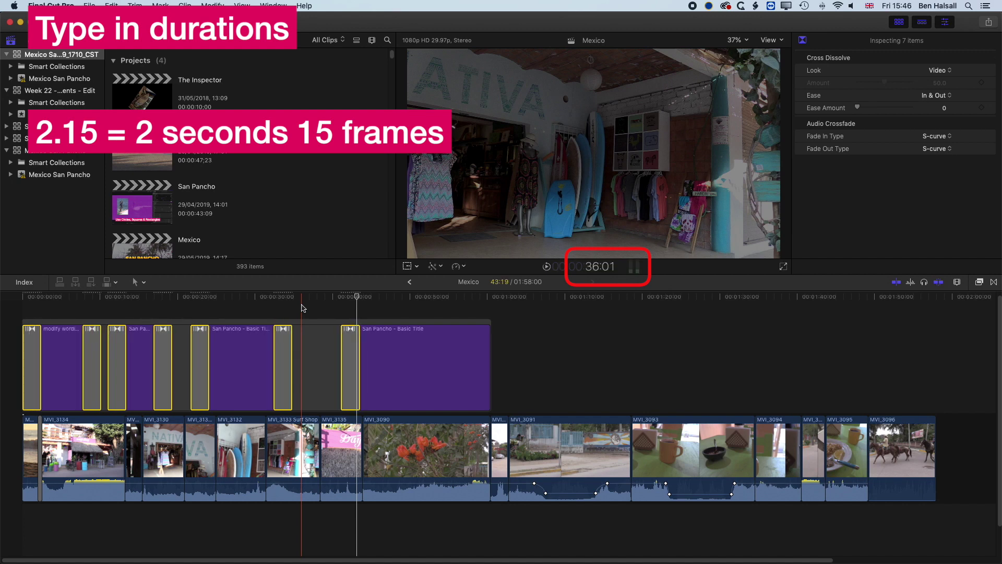
# Play through one lengthened dissolve to check the longer fade.
pyautogui.click(272, 306)
pyautogui.press('space')
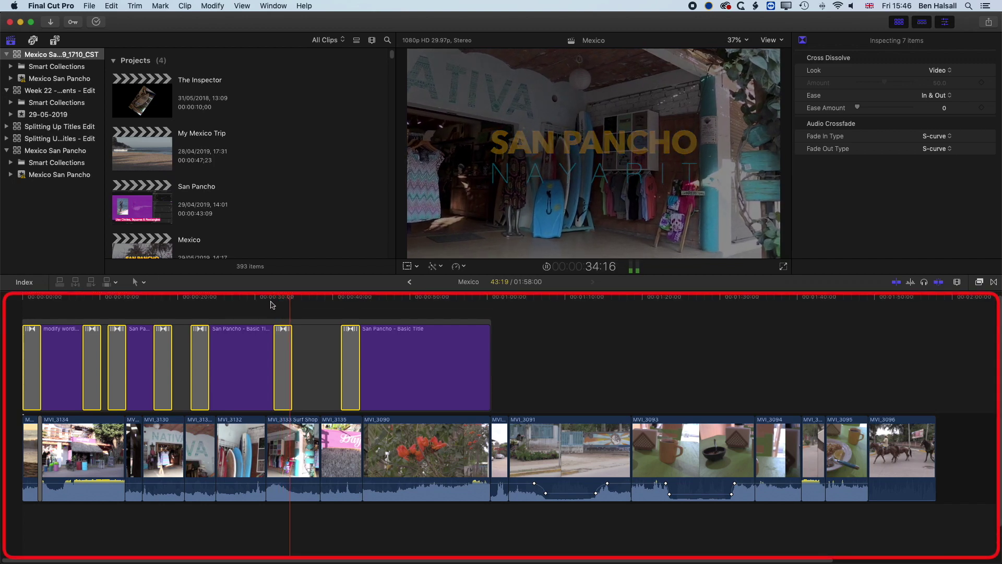
pyautogui.press('space')
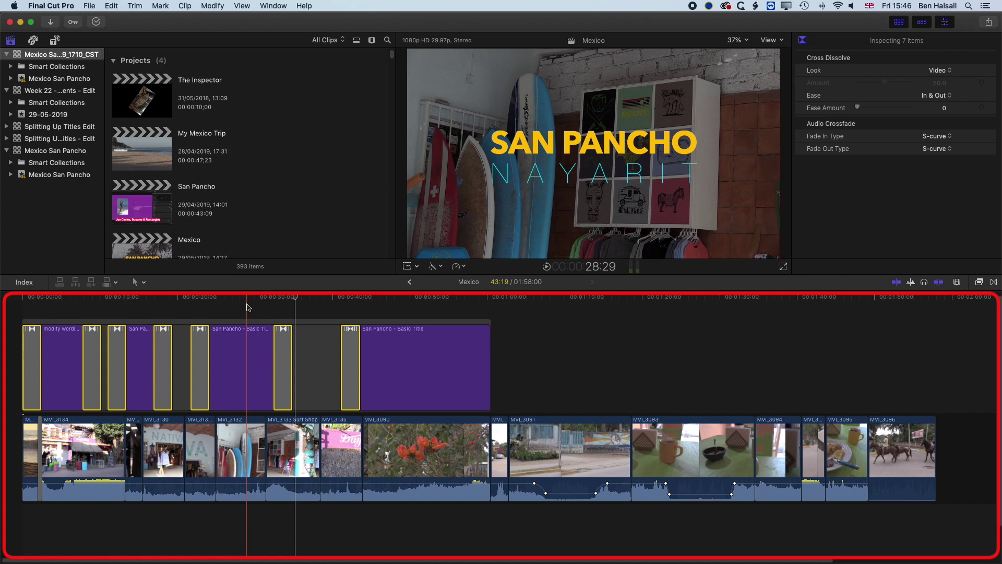
# Extend the gap before the San Pancho title and check its 2:15 Video-look cross dissolve.
pyautogui.click(313, 346)
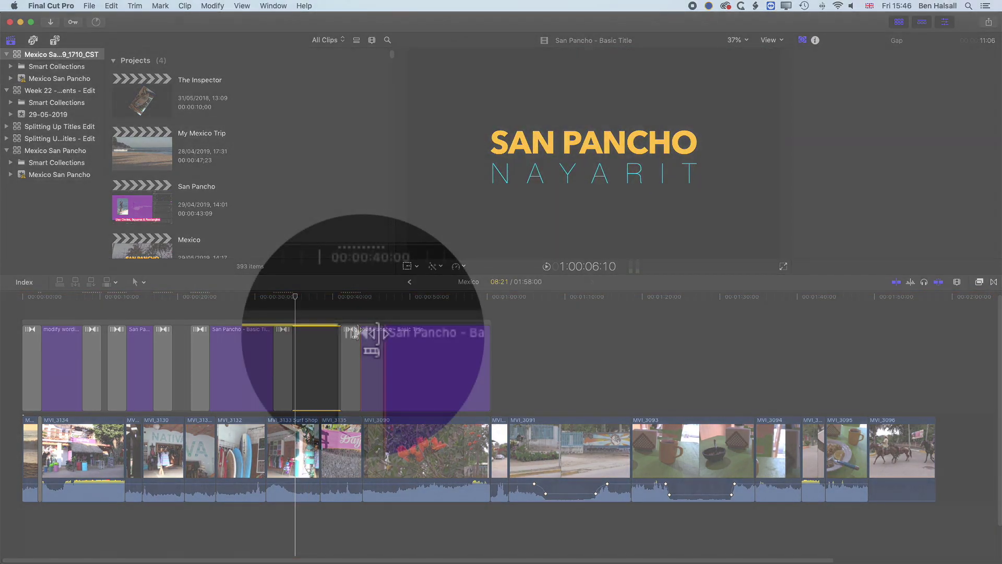
pyautogui.click(357, 330)
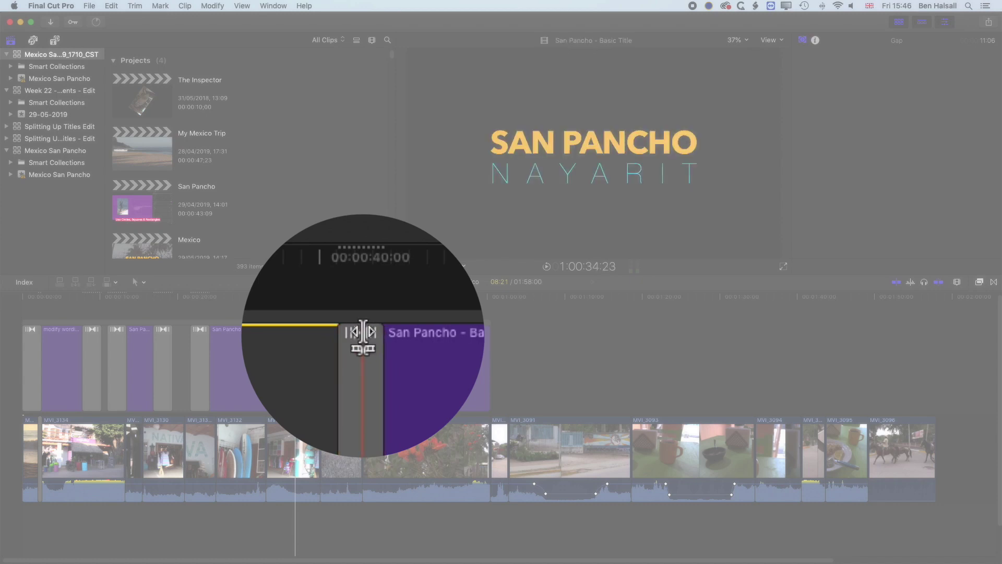
pyautogui.moveTo(366, 332)
pyautogui.mouseDown()
pyautogui.moveTo(380, 331)
pyautogui.moveTo(331, 331)
pyautogui.moveTo(425, 336)
pyautogui.moveTo(330, 340)
pyautogui.moveTo(396, 340)
pyautogui.moveTo(336, 334)
pyautogui.moveTo(350, 331)
pyautogui.mouseUp()
pyautogui.click(349, 331)
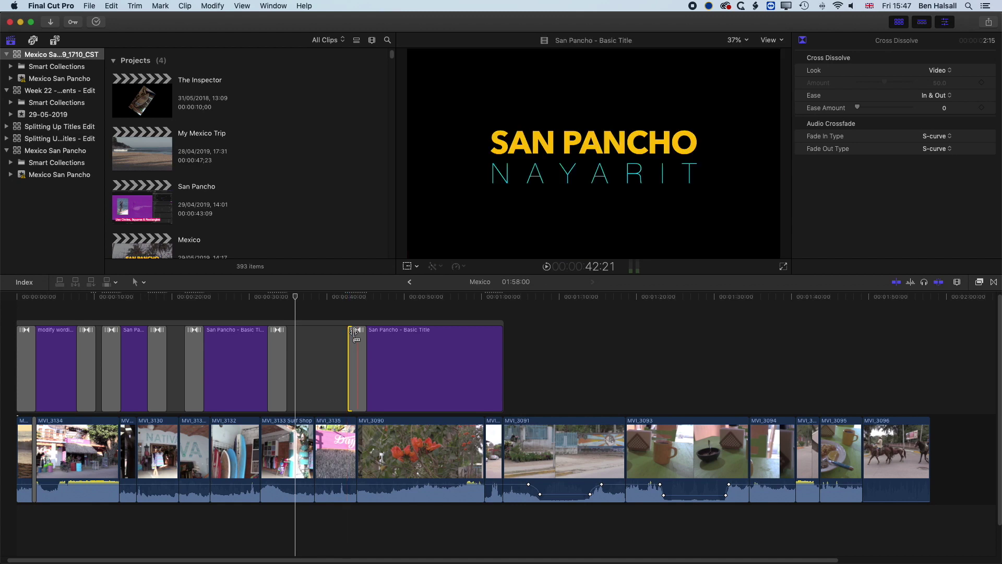
pyautogui.click(434, 366)
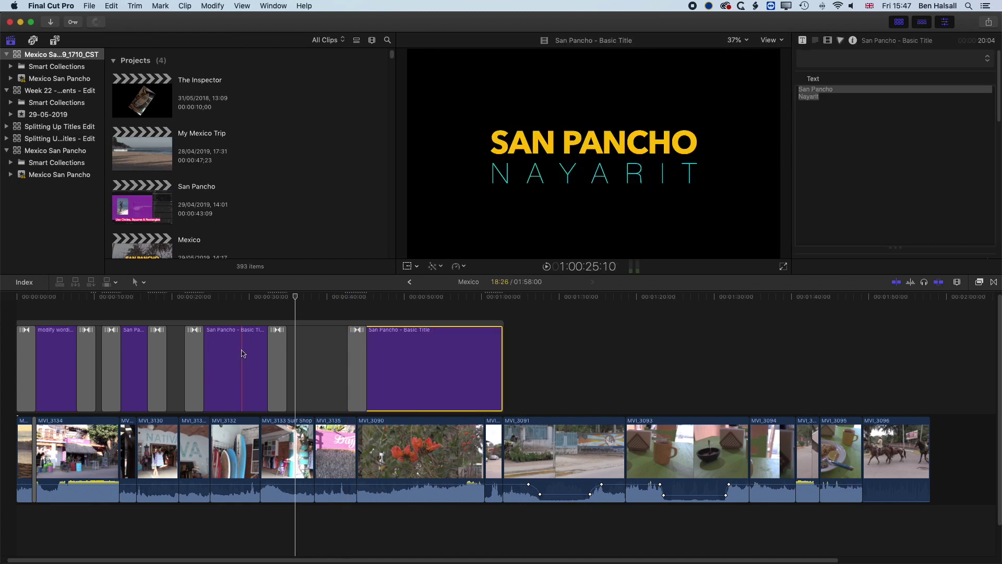